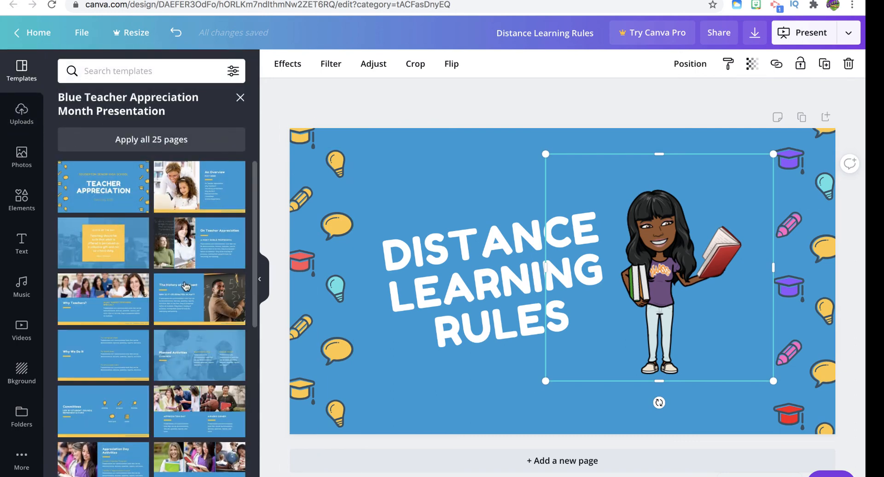
- Add the "Why We Do It" layout from the Blue Teacher Appreciation template as a new page
{"action": "left_click", "coordinate": [122, 353]}
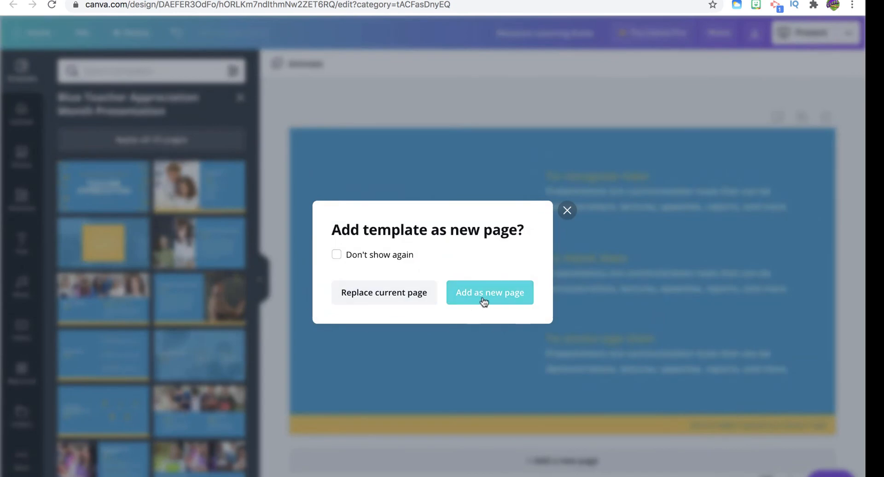
{"action": "left_click", "coordinate": [484, 300]}
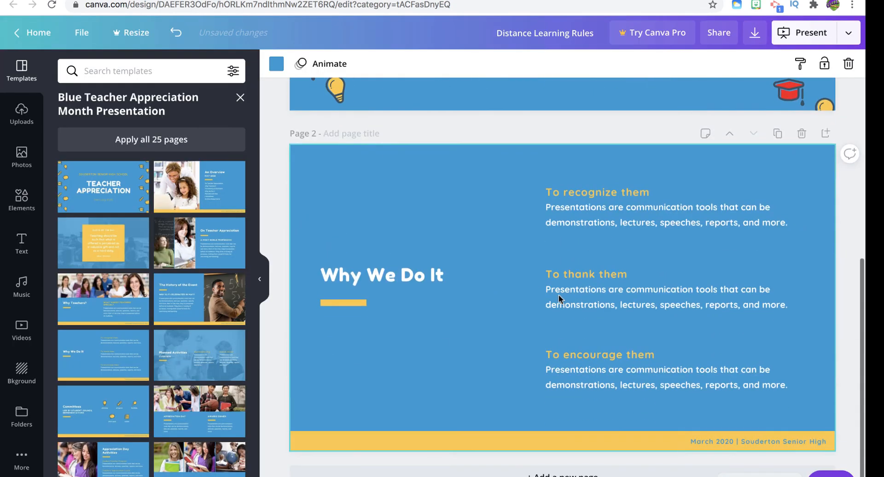
{"action": "left_click", "coordinate": [576, 211]}
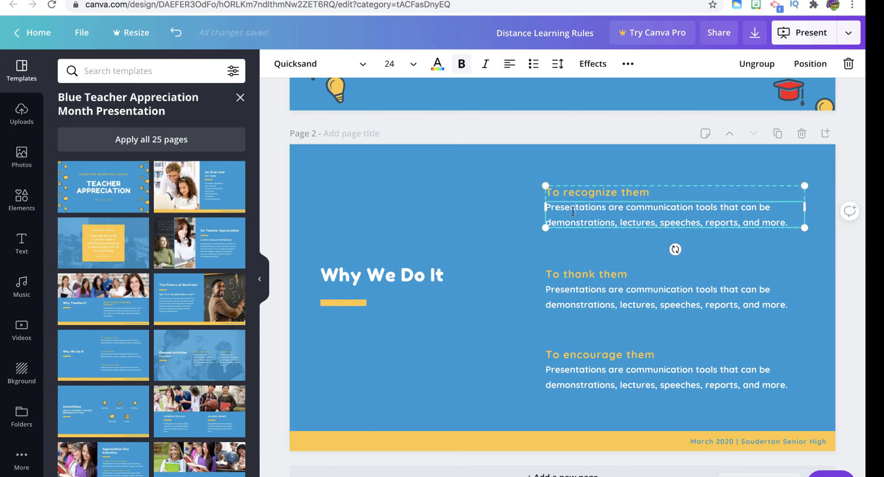
- Clear the "Why We Do It" heading on page 2 and delete the yellow bar beneath it
{"action": "left_click", "coordinate": [439, 283]}
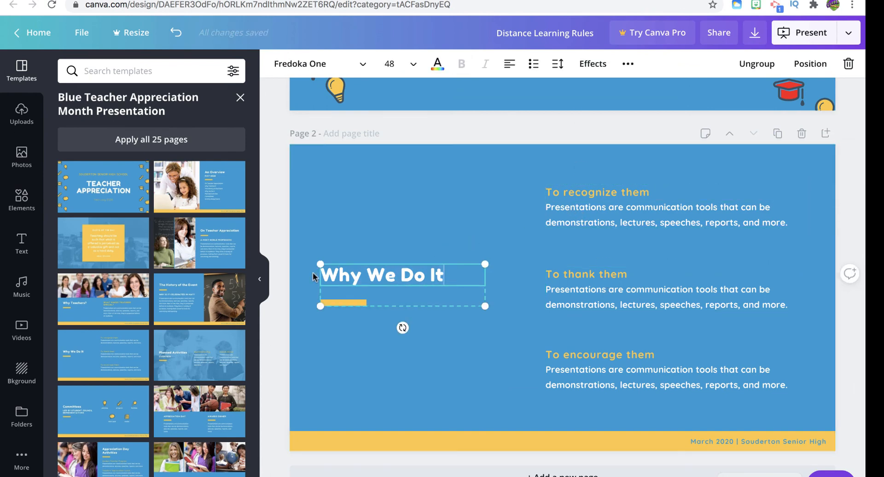
{"action": "left_click_drag", "start_coordinate": [440, 275], "coordinate": [324, 276]}
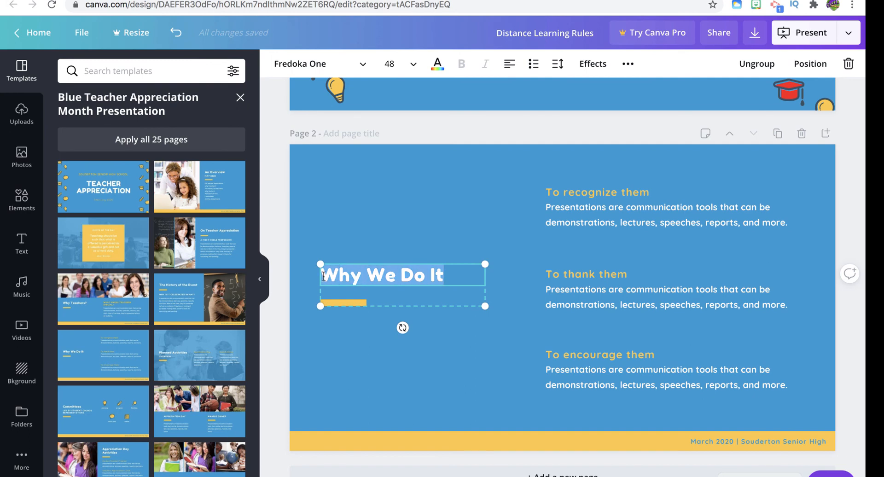
{"action": "key", "text": "BackSpace"}
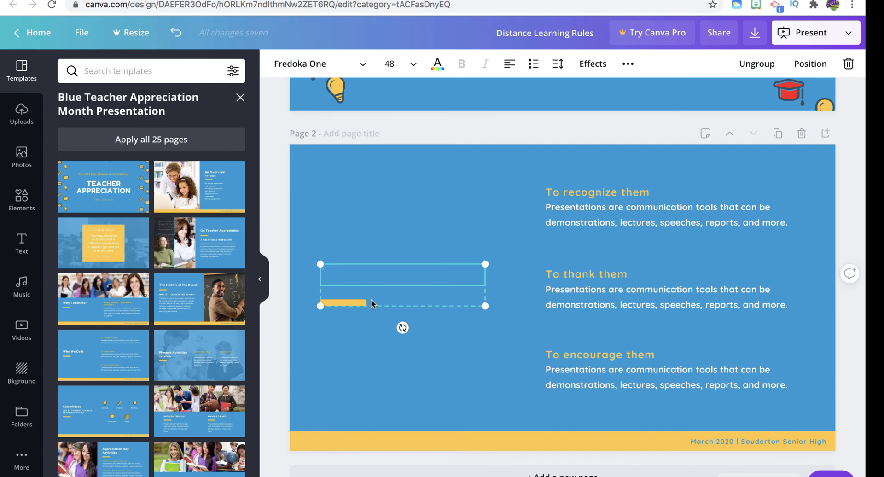
{"action": "left_click", "coordinate": [369, 335]}
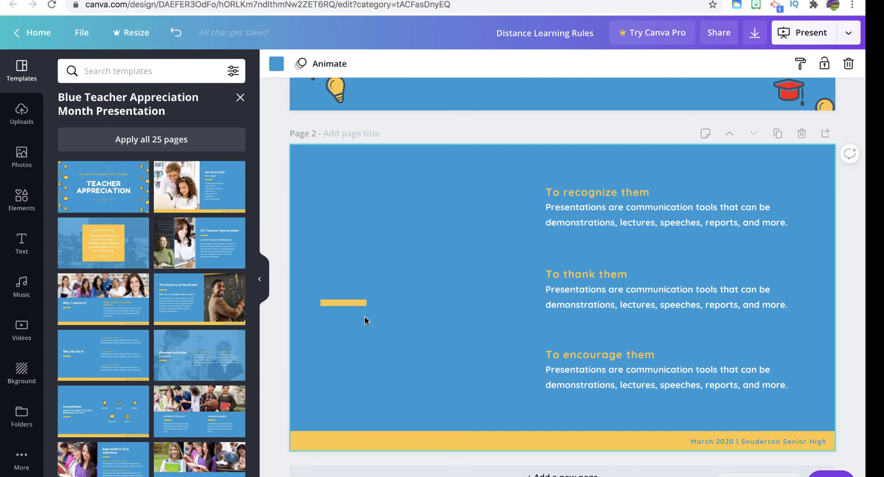
{"action": "left_click", "coordinate": [360, 304]}
{"action": "key", "text": "Delete"}
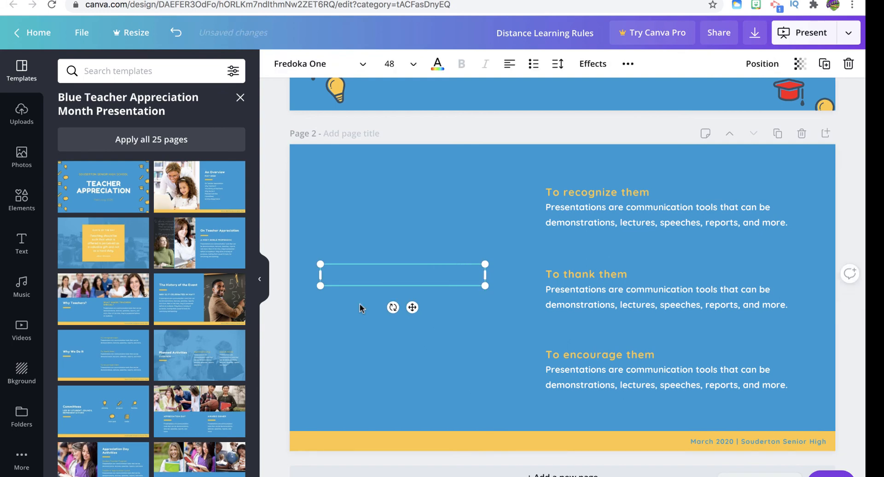
- Erase the "To recognize them" subheading and the paragraph below it on page 2
{"action": "left_click", "coordinate": [555, 210]}
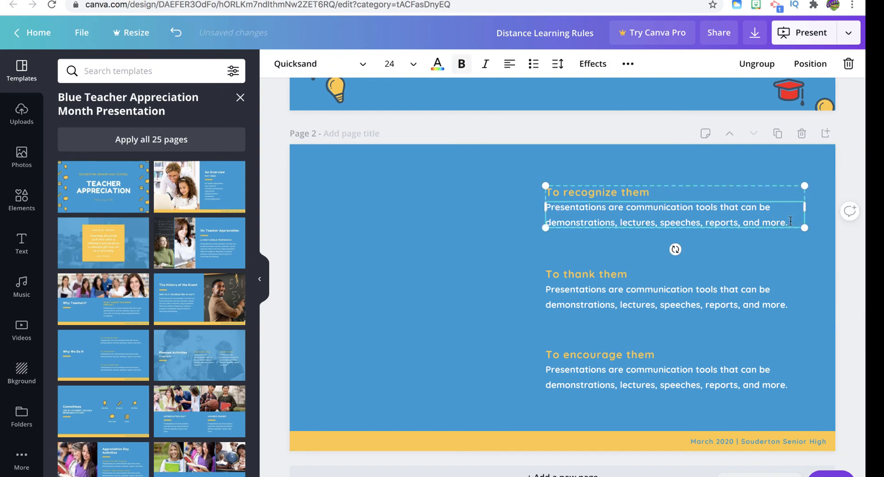
{"action": "left_click_drag", "start_coordinate": [790, 221], "coordinate": [546, 207]}
{"action": "key", "text": "BackSpace"}
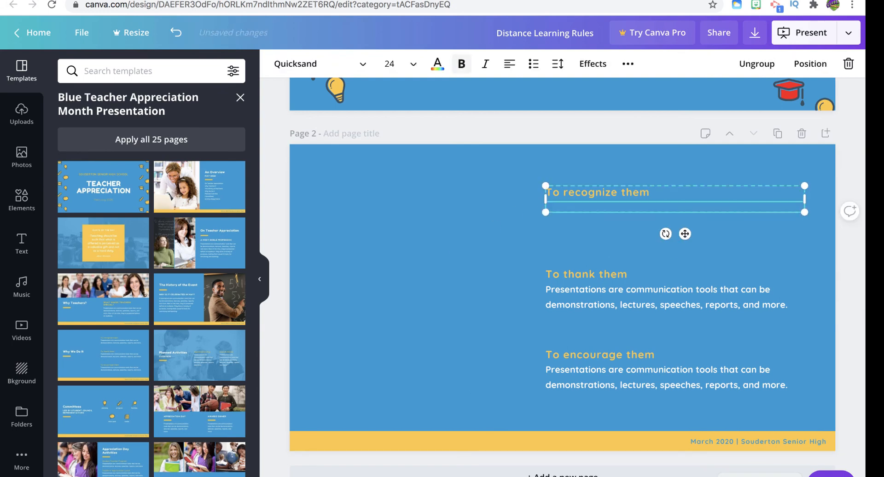
{"action": "left_click", "coordinate": [655, 187]}
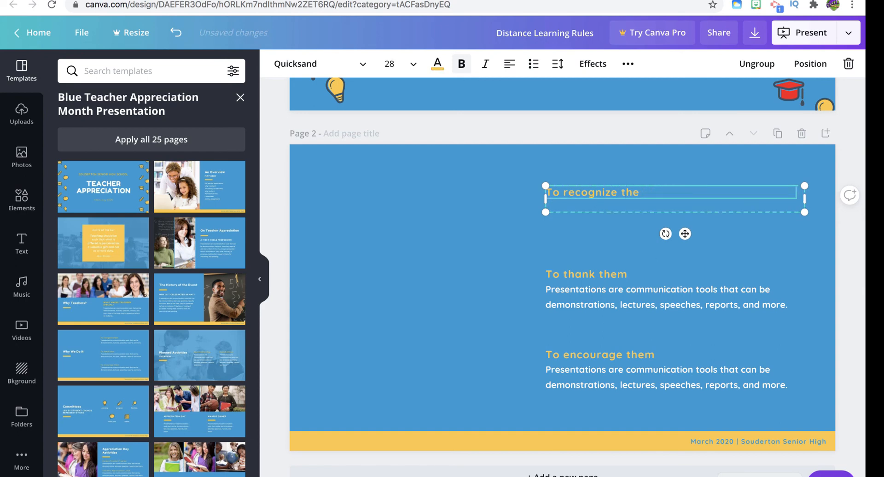
{"action": "key", "text": "BackSpace"}
{"action": "key", "text": "BackSpace"}
{"action": "key", "text": "BackSpace"}
{"action": "key", "text": "BackSpace"}
{"action": "key", "text": "BackSpace"}
{"action": "key", "text": "BackSpace"}
{"action": "key", "text": "BackSpace"}
{"action": "key", "text": "BackSpace"}
{"action": "key", "text": "BackSpace"}
{"action": "key", "text": "BackSpace"}
{"action": "key", "text": "BackSpace"}
{"action": "key", "text": "BackSpace"}
{"action": "key", "text": "BackSpace"}
{"action": "key", "text": "BackSpace"}
{"action": "key", "text": "BackSpace"}
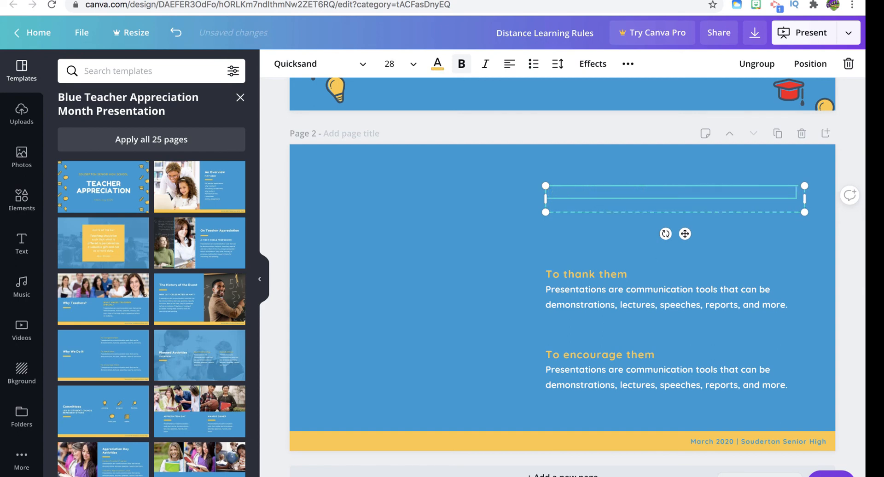
- Erase the "To thank them" subheading and most of its paragraph on page 2
{"action": "left_click", "coordinate": [733, 289]}
{"action": "left_click_drag", "start_coordinate": [744, 301], "coordinate": [557, 297]}
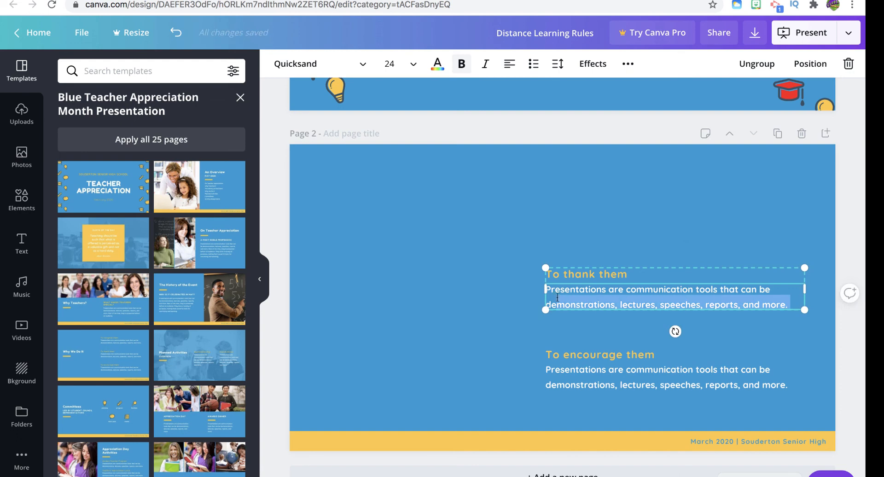
{"action": "key", "text": "BackSpace"}
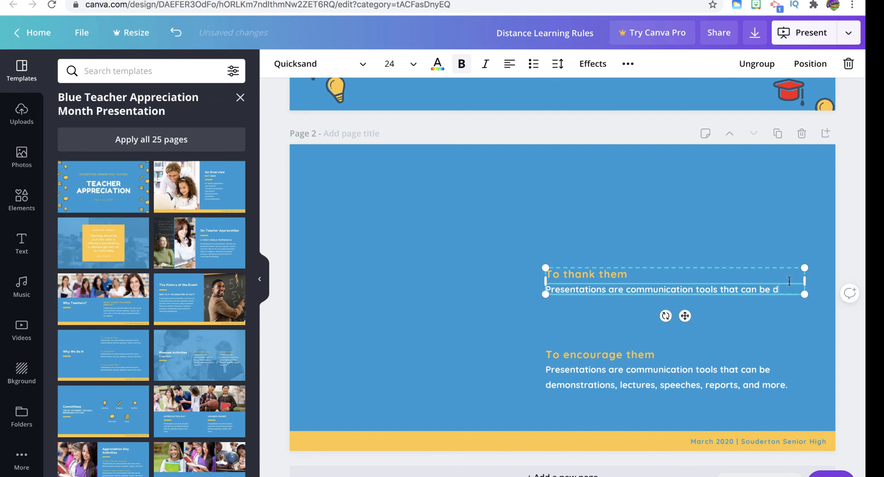
{"action": "left_click_drag", "start_coordinate": [788, 290], "coordinate": [552, 288]}
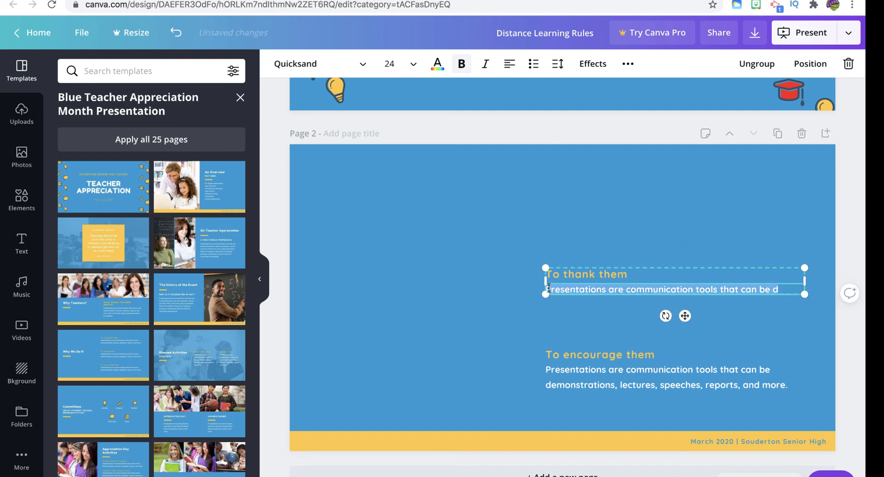
{"action": "key", "text": "BackSpace"}
{"action": "left_click", "coordinate": [631, 270]}
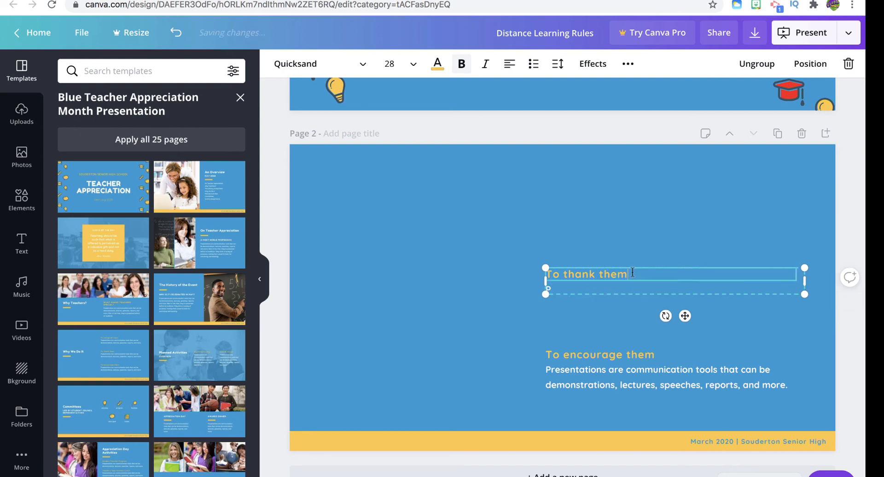
{"action": "key", "text": "BackSpace"}
{"action": "key", "text": "BackSpace"}
{"action": "key", "text": "BackSpace"}
{"action": "key", "text": "BackSpace"}
{"action": "key", "text": "BackSpace"}
{"action": "key", "text": "BackSpace"}
{"action": "key", "text": "BackSpace"}
{"action": "key", "text": "BackSpace"}
{"action": "key", "text": "BackSpace"}
{"action": "key", "text": "BackSpace"}
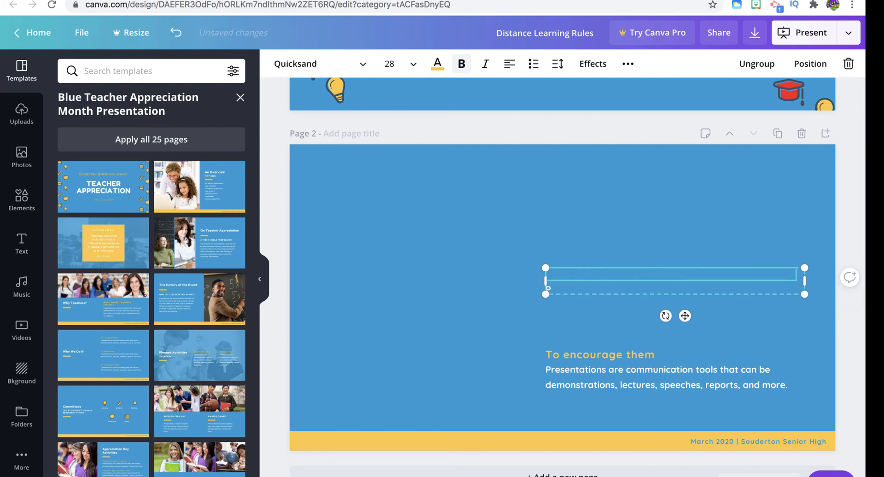
- Erase the "To encourage them" subheading with its paragraph, and remove the leftover "P" above it
{"action": "left_click", "coordinate": [714, 380]}
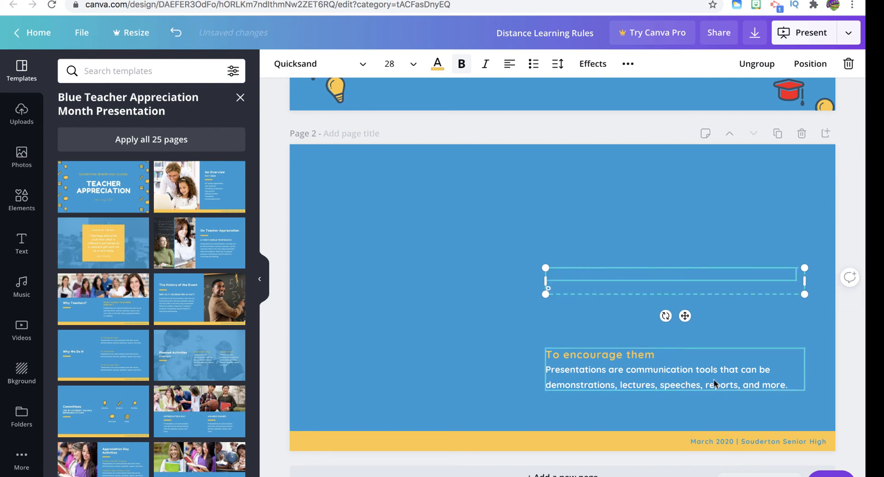
{"action": "triple_click", "coordinate": [789, 382]}
{"action": "key", "text": "BackSpace"}
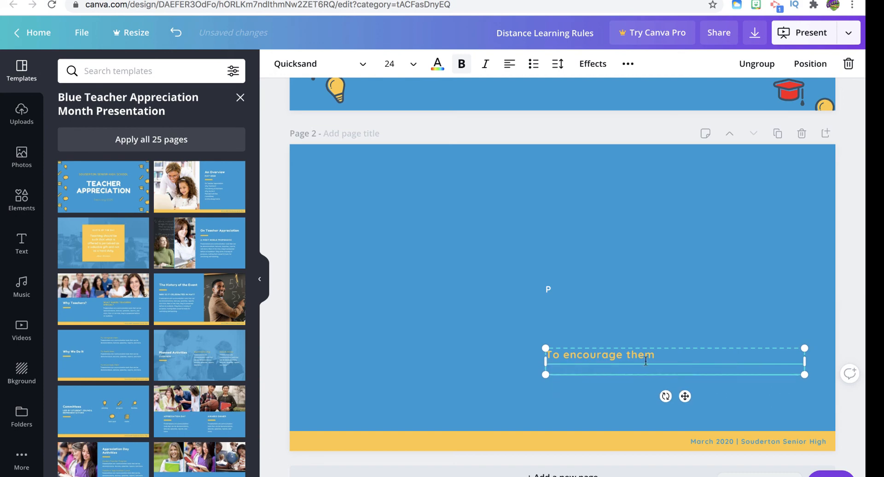
{"action": "left_click", "coordinate": [661, 359]}
{"action": "left_click_drag", "start_coordinate": [661, 359], "coordinate": [533, 355]}
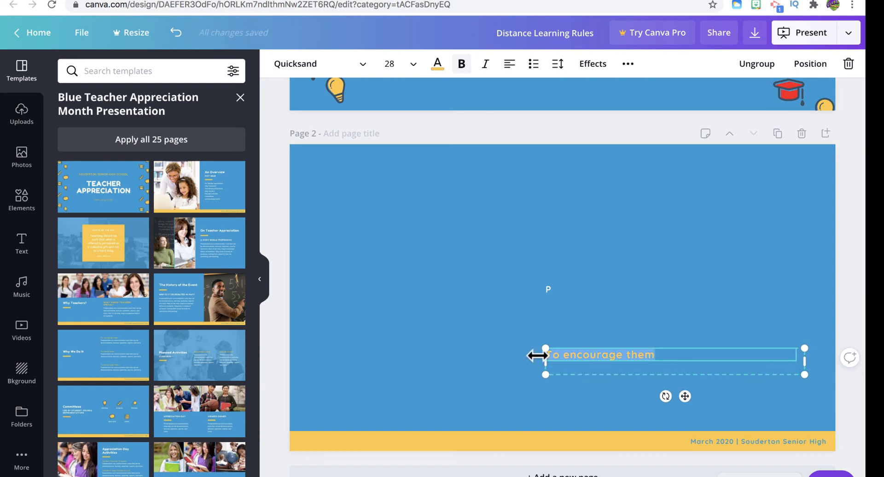
{"action": "key", "text": "BackSpace"}
{"action": "key", "text": "BackSpace"}
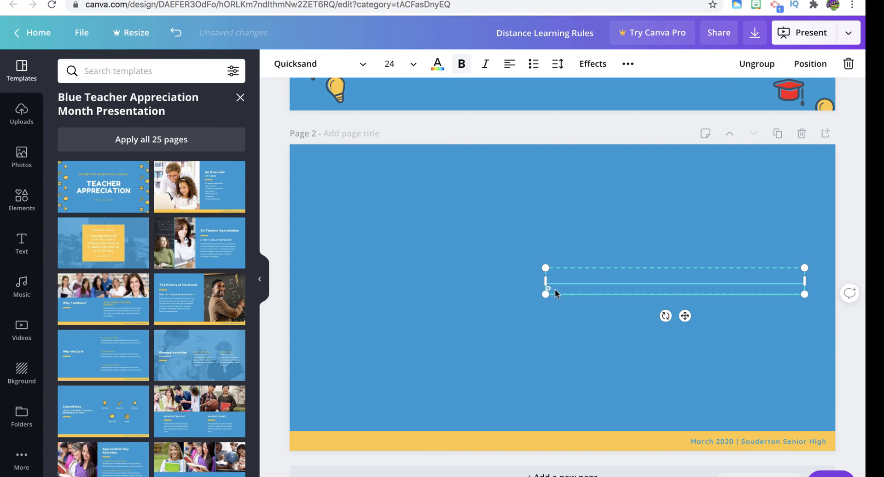
{"action": "left_click", "coordinate": [500, 344]}
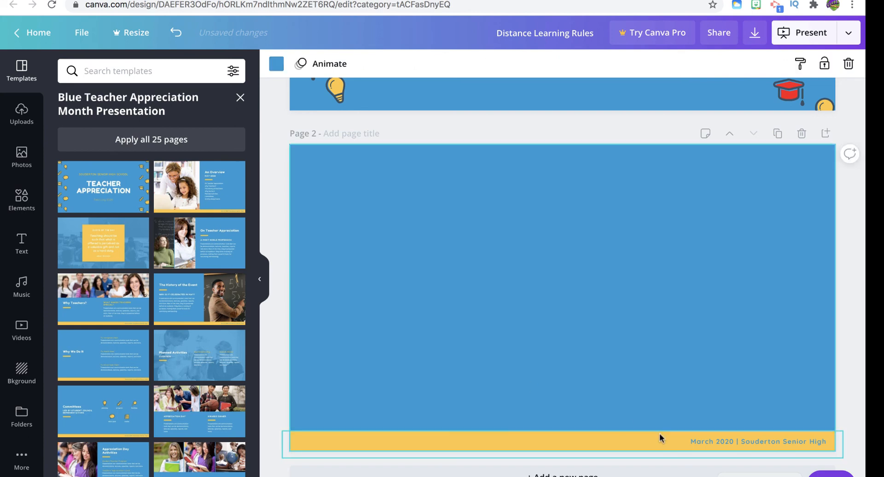
- Erase the footer text "March 2020 | Souderton Senior High" from the yellow strip on page 2
{"action": "left_click", "coordinate": [695, 436]}
{"action": "left_click", "coordinate": [695, 437]}
{"action": "key", "text": "BackSpace"}
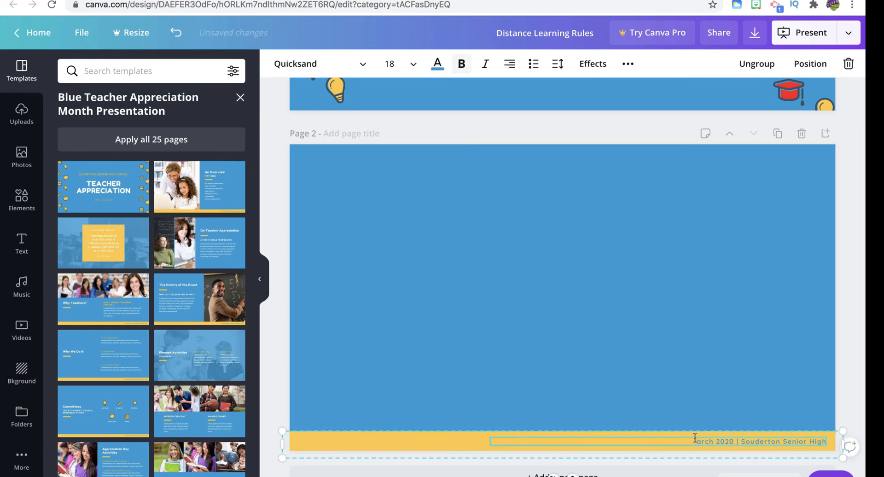
{"action": "key", "text": "Delete"}
{"action": "key", "text": "Delete"}
{"action": "key", "text": "Delete"}
{"action": "key", "text": "Delete"}
{"action": "key", "text": "Delete"}
{"action": "key", "text": "Delete"}
{"action": "key", "text": "Delete"}
{"action": "key", "text": "Delete"}
{"action": "key", "text": "Delete"}
{"action": "key", "text": "Delete"}
{"action": "key", "text": "Delete"}
{"action": "key", "text": "Delete"}
{"action": "key", "text": "Delete"}
{"action": "key", "text": "Delete"}
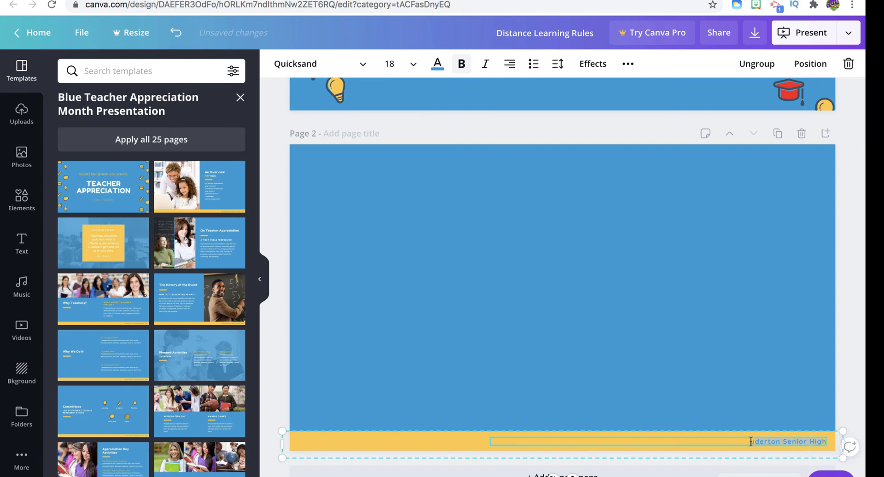
{"action": "key", "text": "Delete"}
{"action": "key", "text": "Delete"}
{"action": "key", "text": "Delete"}
{"action": "key", "text": "Delete"}
{"action": "key", "text": "Delete"}
{"action": "key", "text": "Delete"}
{"action": "key", "text": "Delete"}
{"action": "key", "text": "Delete"}
{"action": "key", "text": "Delete"}
{"action": "key", "text": "Delete"}
{"action": "key", "text": "Delete"}
{"action": "key", "text": "Delete"}
{"action": "key", "text": "Delete"}
{"action": "key", "text": "Delete"}
{"action": "key", "text": "Delete"}
{"action": "key", "text": "Delete"}
{"action": "key", "text": "Delete"}
{"action": "key", "text": "Delete"}
{"action": "left_click", "coordinate": [826, 444]}
{"action": "key", "text": "BackSpace"}
- Apply the recently used light-blue gradient as the background of page 2
{"action": "left_click", "coordinate": [764, 371]}
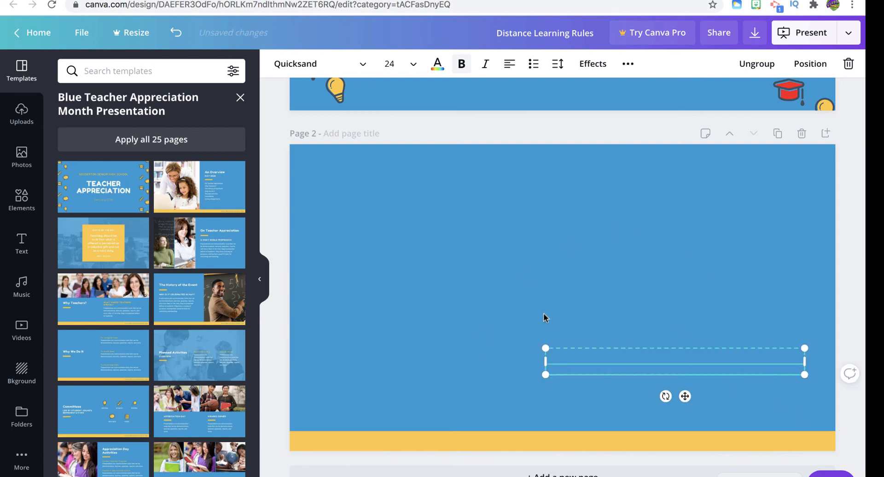
{"action": "left_click", "coordinate": [22, 375]}
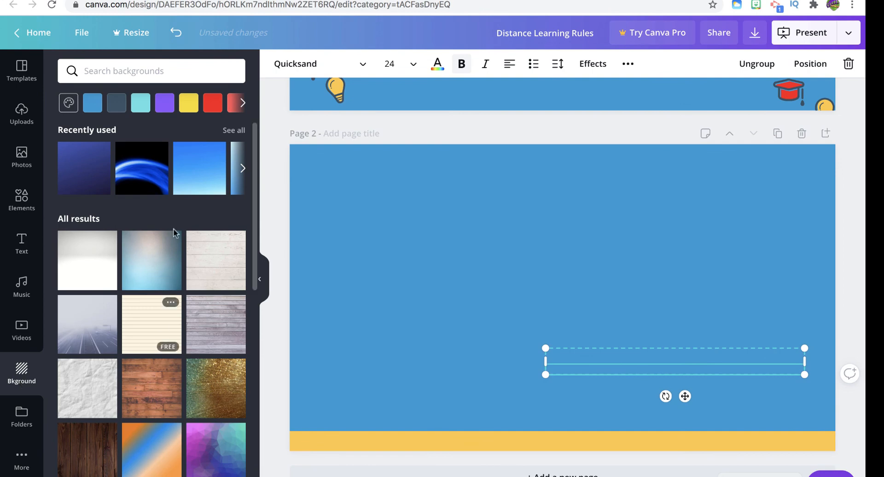
{"action": "left_click", "coordinate": [189, 170]}
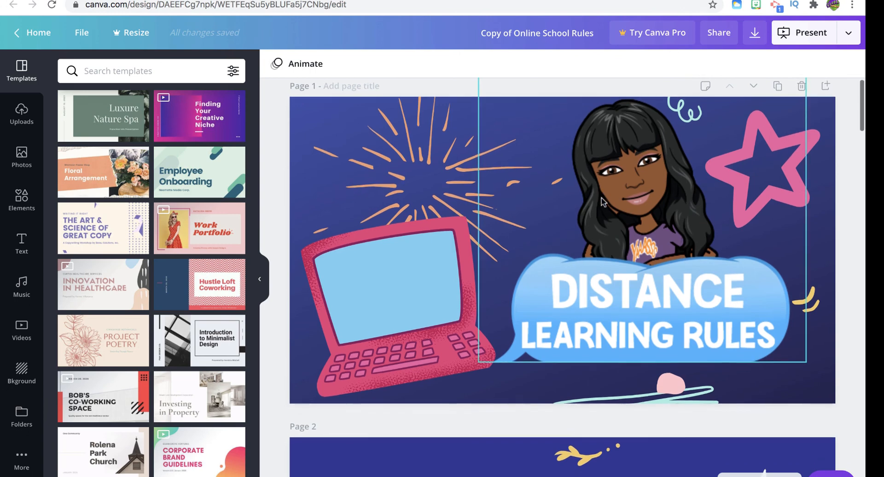
- Switch to the "Copy of Online School Rules" design and look over its opening pages for reference
{"action": "scroll", "coordinate": [603, 201], "scroll_direction": "down", "scroll_amount": 1}
{"action": "scroll", "coordinate": [604, 202], "scroll_direction": "up", "scroll_amount": 2}
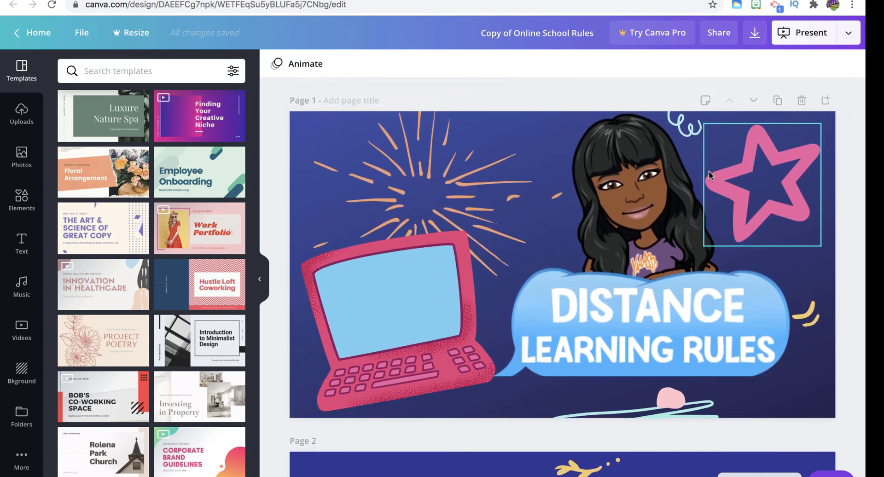
{"action": "scroll", "coordinate": [680, 346], "scroll_direction": "down", "scroll_amount": 5}
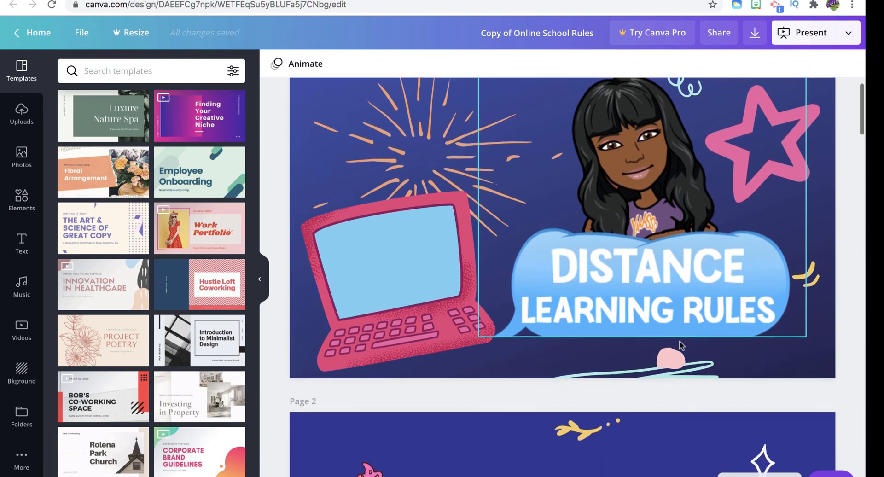
{"action": "scroll", "coordinate": [679, 346], "scroll_direction": "down", "scroll_amount": 2}
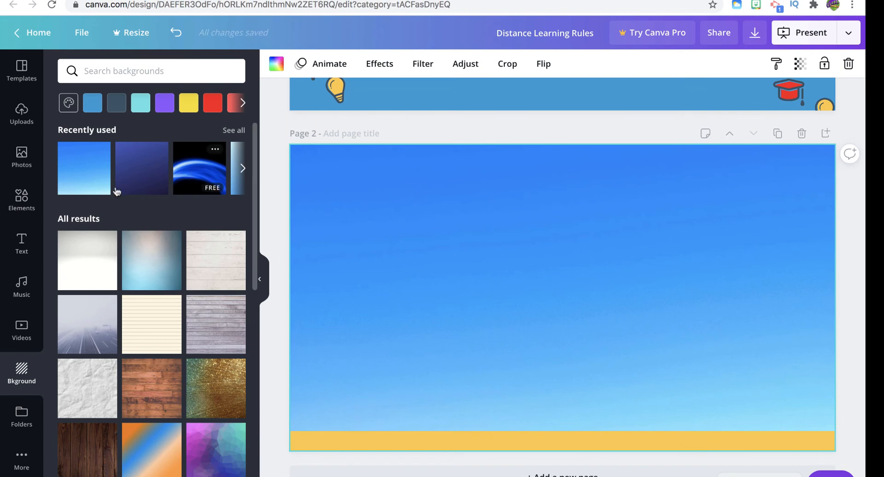
- Return to the Distance Learning Rules design and add a heading reading "What is Correct" to page 2
{"action": "left_click", "coordinate": [22, 242]}
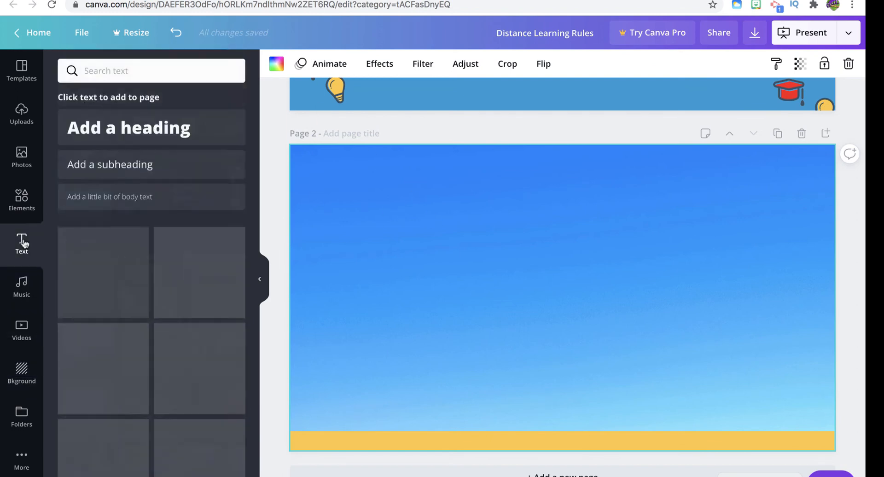
{"action": "left_click", "coordinate": [108, 138]}
{"action": "double_click", "coordinate": [616, 307]}
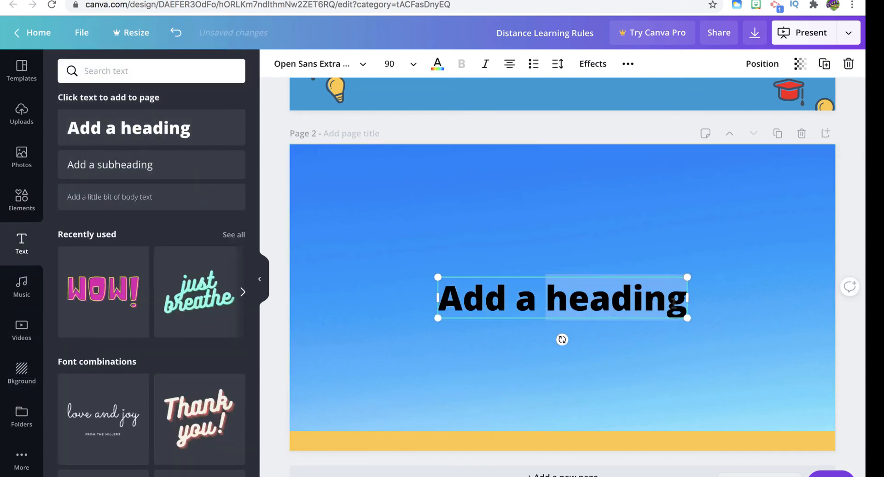
{"action": "left_click", "coordinate": [681, 303]}
{"action": "left_click_drag", "start_coordinate": [682, 303], "coordinate": [438, 304]}
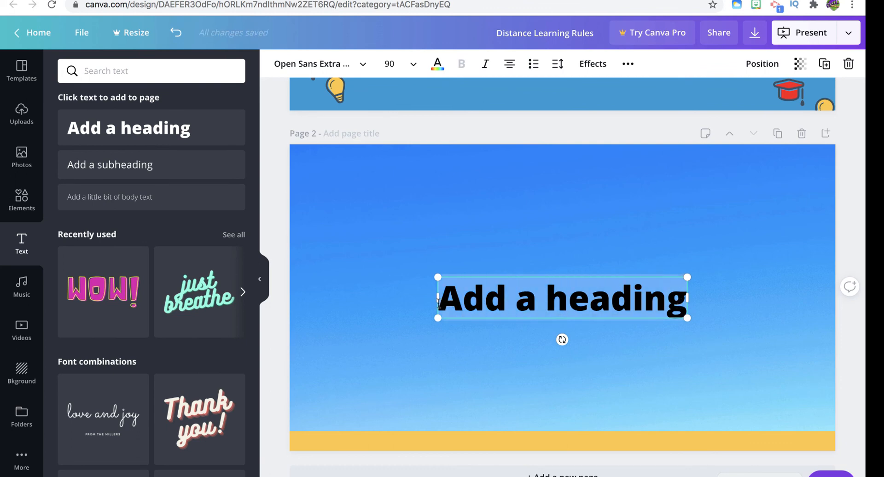
{"action": "type", "text": "What i"}
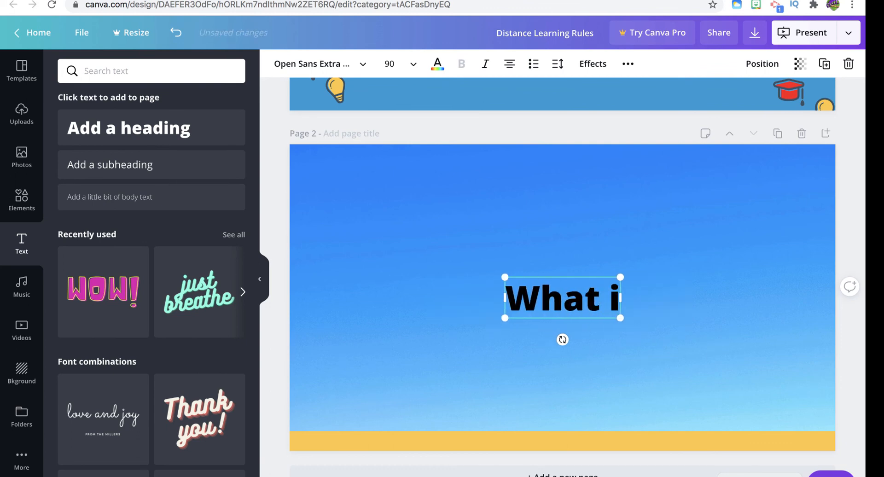
{"action": "type", "text": "s Correct"}
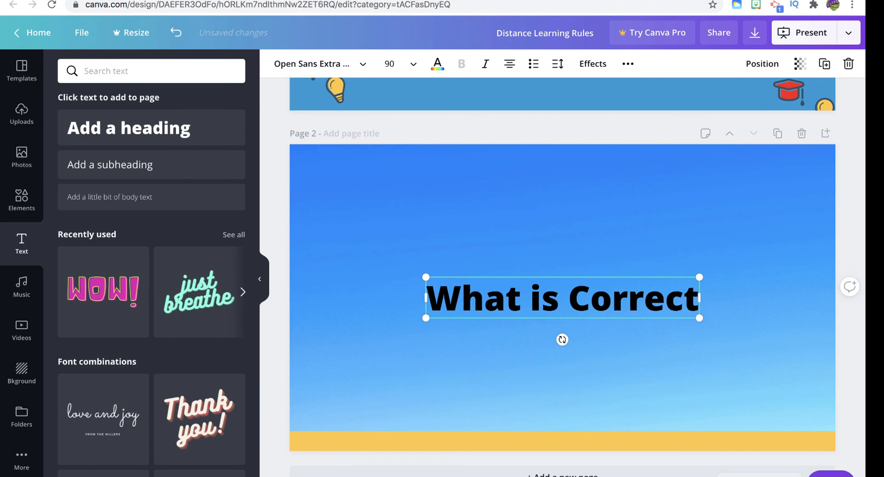
- Complete the page 2 heading as "What is Correct?", enlarging it to font size 112 near the middle of the page
{"action": "type", "text": "?"}
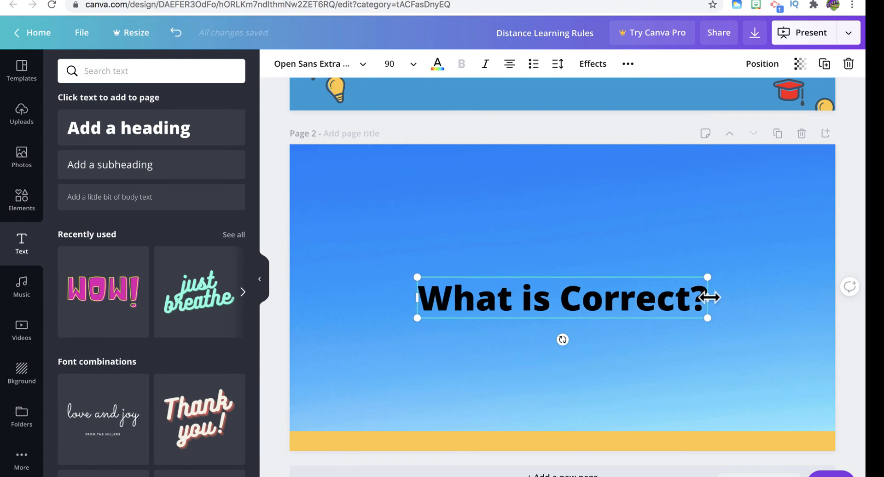
{"action": "left_click_drag", "start_coordinate": [712, 323], "coordinate": [772, 374]}
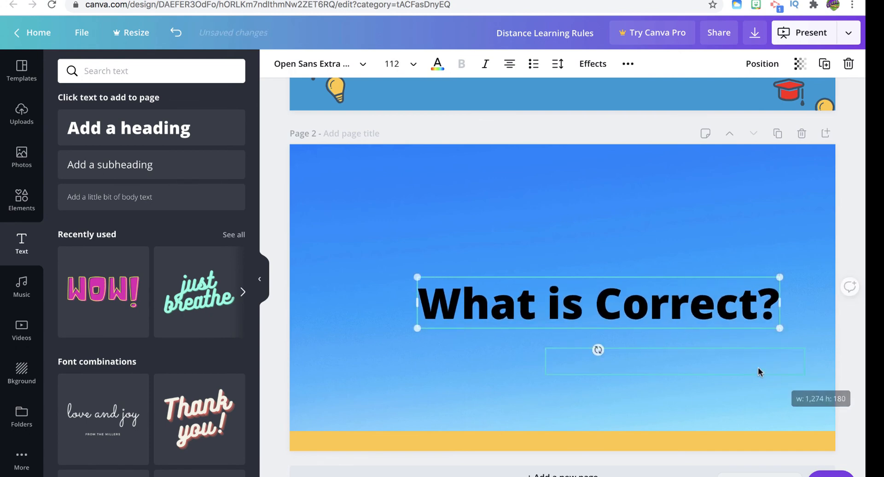
{"action": "left_click", "coordinate": [715, 236]}
{"action": "left_click_drag", "start_coordinate": [716, 310], "coordinate": [688, 279]}
- Try the Fredoka One font on the whole "What is Correct?" heading
{"action": "double_click", "coordinate": [453, 280]}
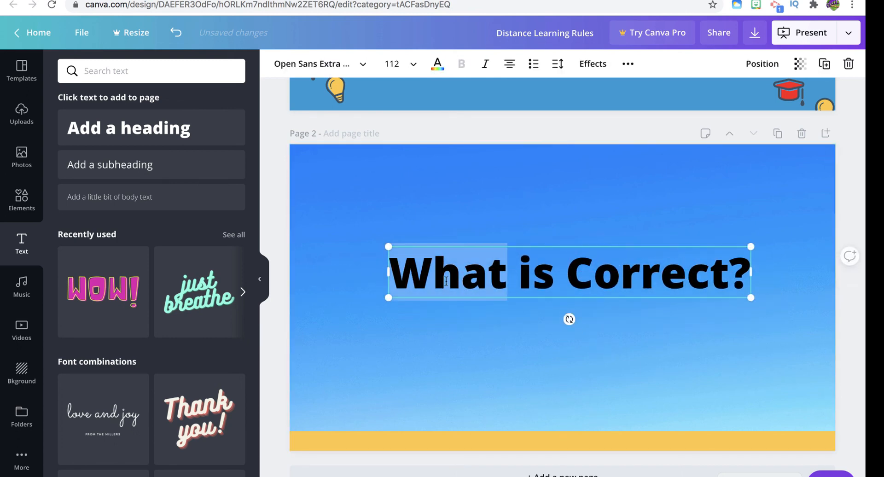
{"action": "left_click", "coordinate": [419, 277]}
{"action": "left_click_drag", "start_coordinate": [399, 277], "coordinate": [454, 276]}
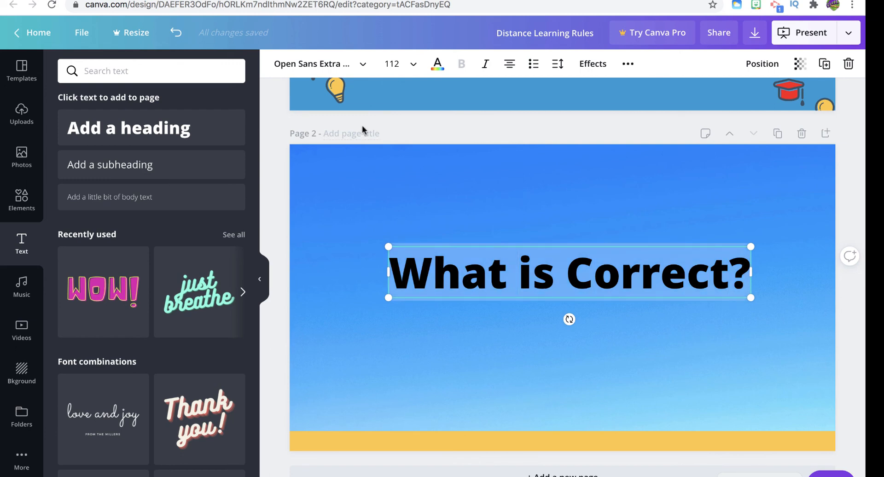
{"action": "left_click", "coordinate": [363, 64]}
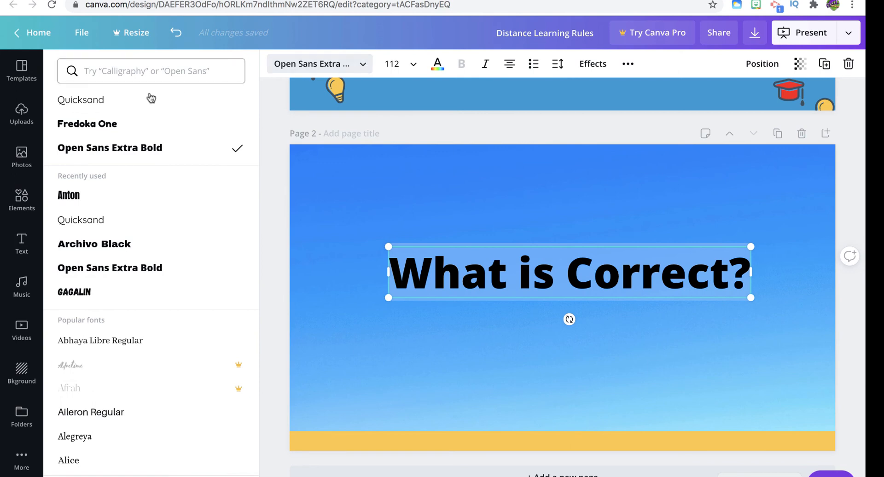
{"action": "scroll", "coordinate": [117, 270], "scroll_direction": "down", "scroll_amount": 4}
{"action": "scroll", "coordinate": [115, 269], "scroll_direction": "up", "scroll_amount": 3}
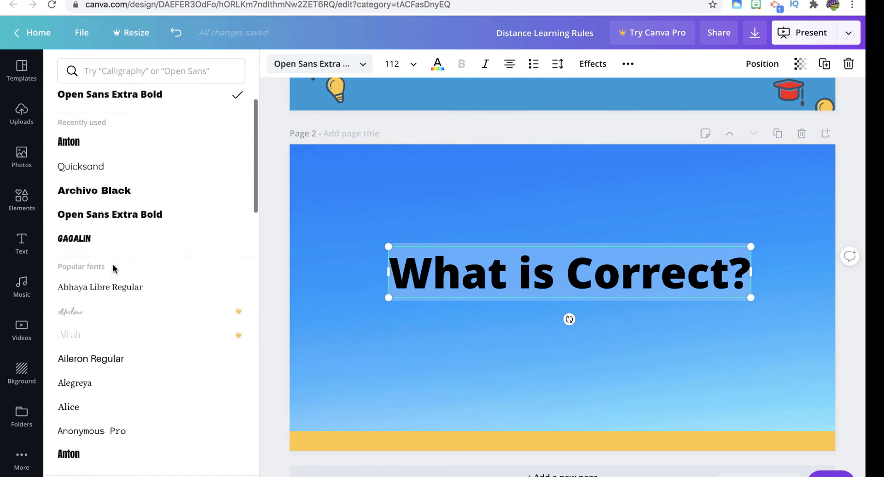
{"action": "scroll", "coordinate": [113, 269], "scroll_direction": "up", "scroll_amount": 2}
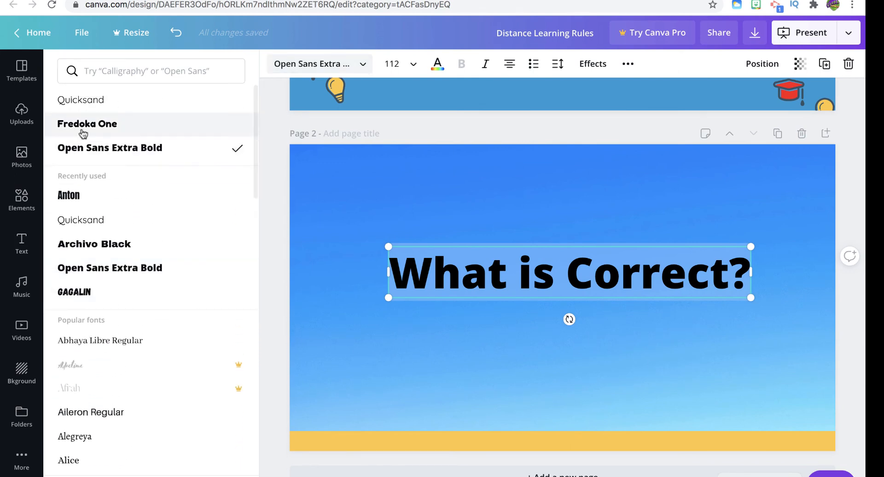
{"action": "left_click", "coordinate": [83, 131]}
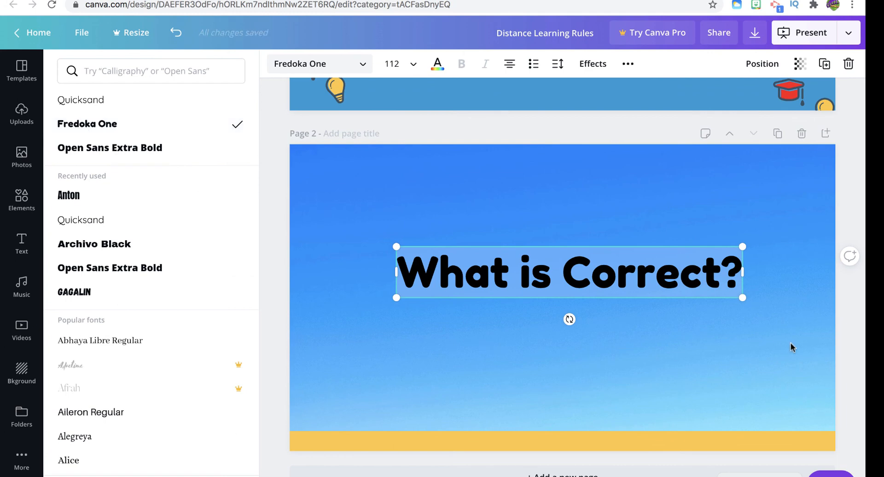
- Enlarge the page 2 heading to font size 127 and change its font to Gagalin
{"action": "left_click_drag", "start_coordinate": [742, 297], "coordinate": [802, 321]}
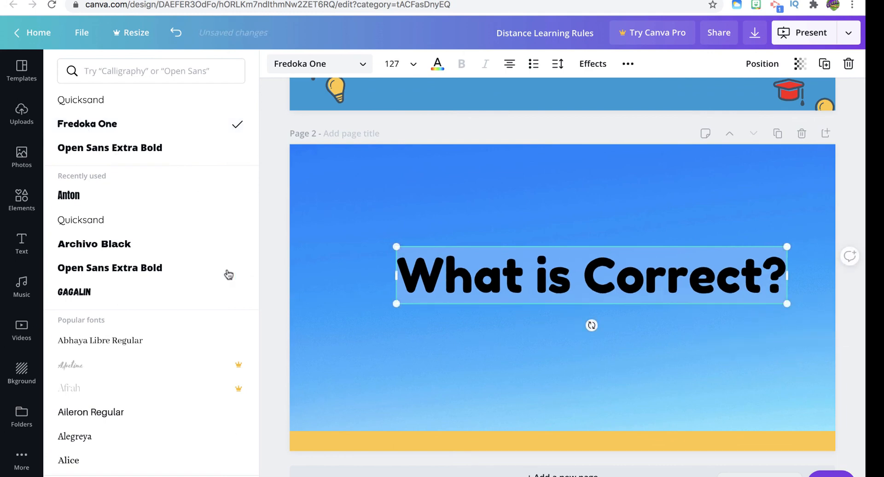
{"action": "left_click", "coordinate": [134, 246]}
{"action": "scroll", "coordinate": [142, 276], "scroll_direction": "down", "scroll_amount": 7}
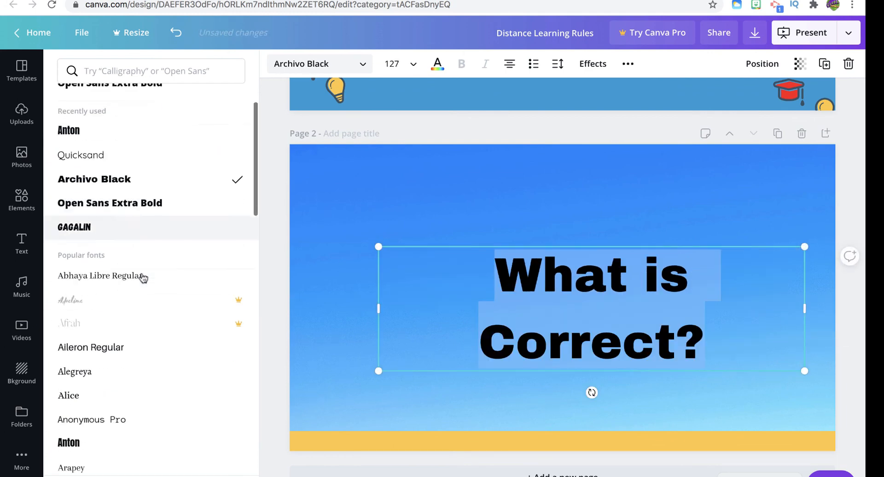
{"action": "scroll", "coordinate": [143, 278], "scroll_direction": "down", "scroll_amount": 4}
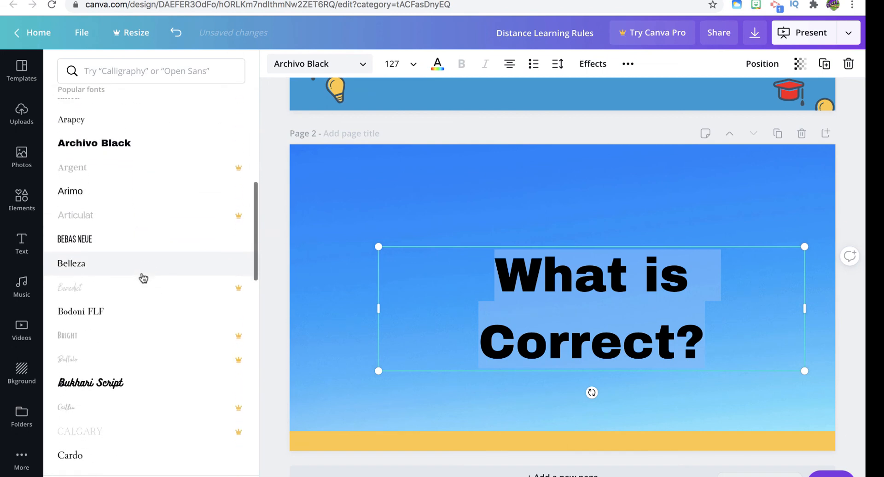
{"action": "scroll", "coordinate": [144, 277], "scroll_direction": "down", "scroll_amount": 3}
{"action": "scroll", "coordinate": [142, 277], "scroll_direction": "down", "scroll_amount": 9}
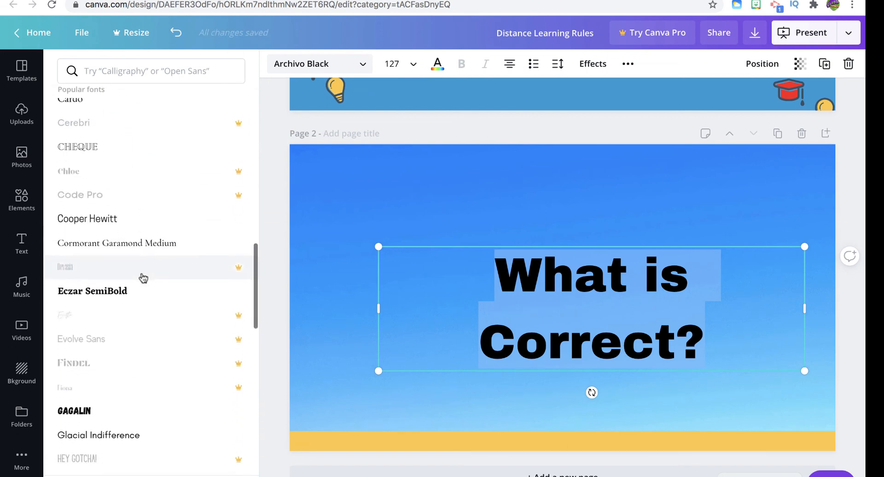
{"action": "left_click", "coordinate": [120, 257]}
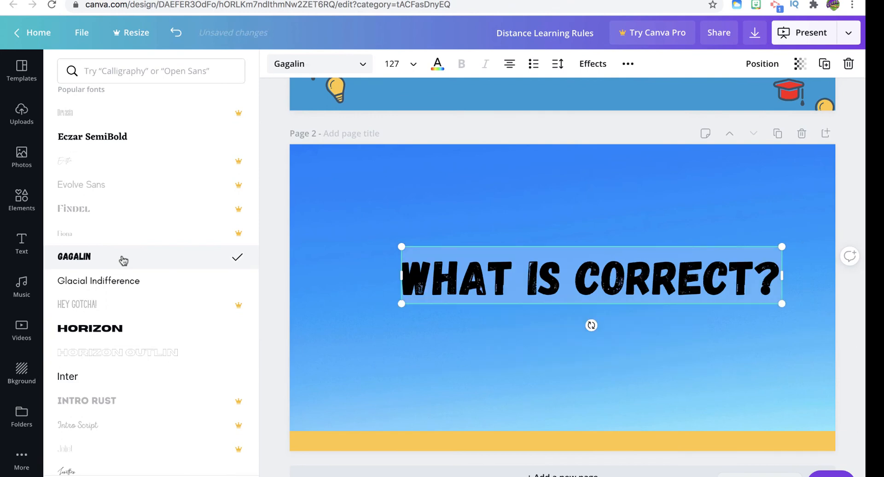
{"action": "left_click", "coordinate": [491, 353]}
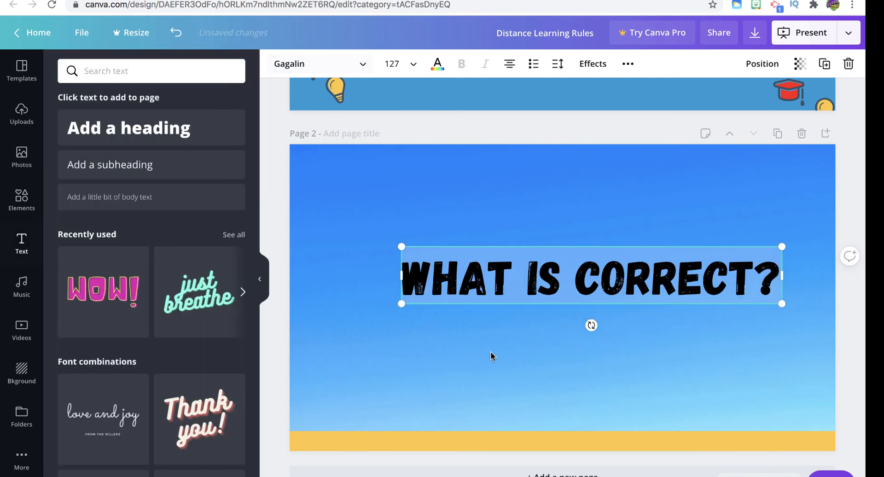
{"action": "left_click", "coordinate": [534, 353]}
- Recolor all of the heading's text with the yellow from the document colors
{"action": "left_click", "coordinate": [705, 275]}
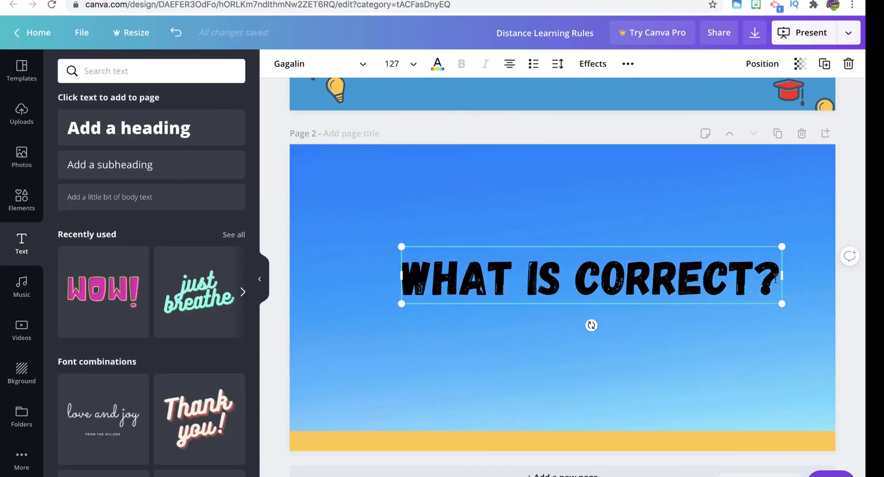
{"action": "left_click_drag", "start_coordinate": [777, 278], "coordinate": [416, 263]}
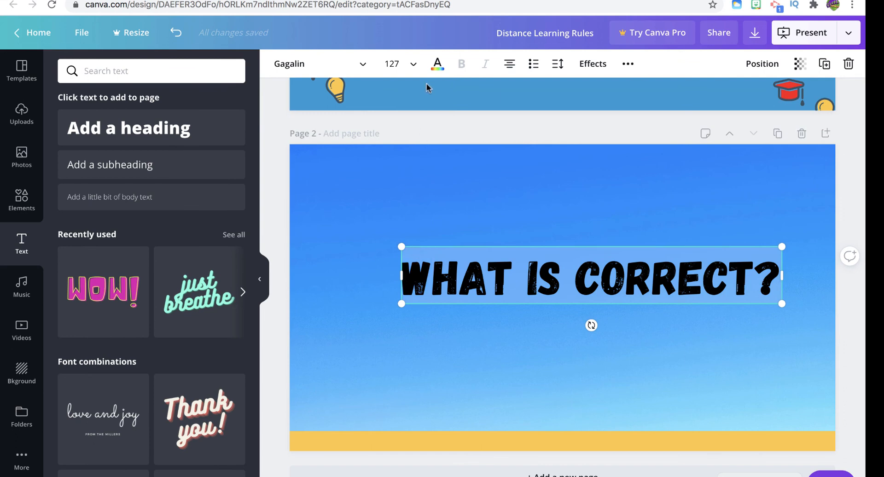
{"action": "left_click", "coordinate": [438, 64]}
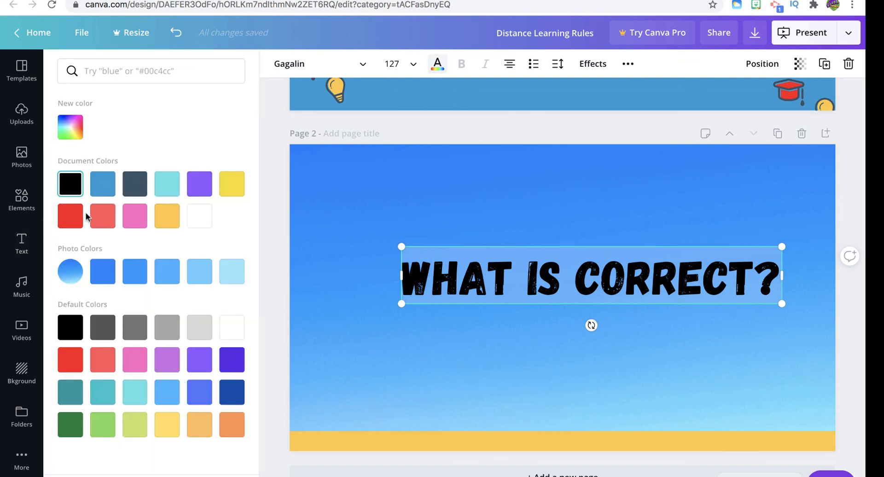
{"action": "left_click", "coordinate": [233, 186]}
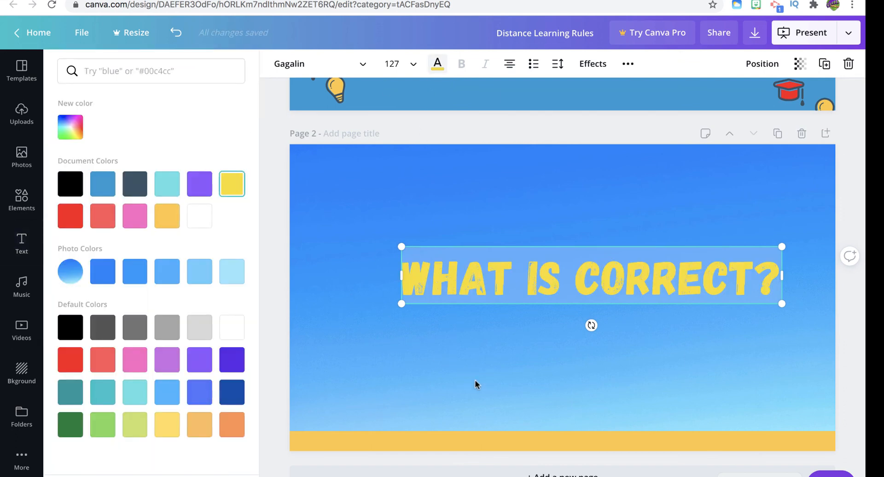
{"action": "left_click", "coordinate": [478, 381]}
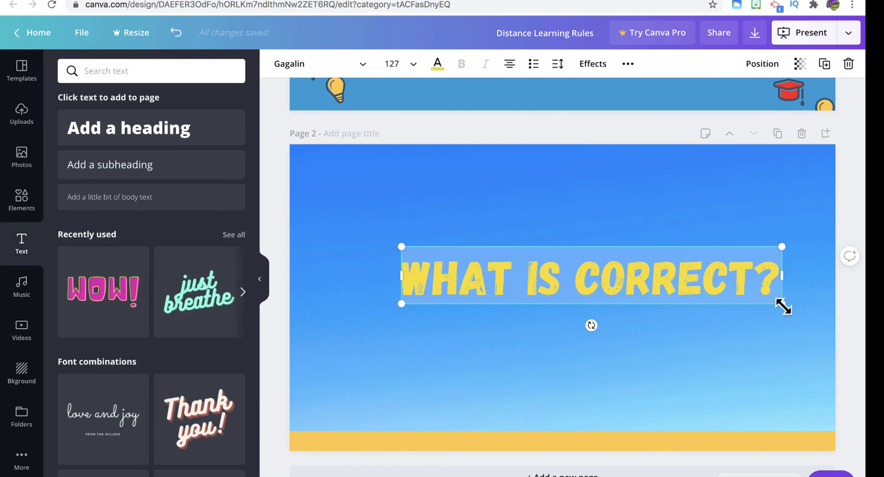
- Enlarge the yellow heading to font size 129 and shift it slightly left on page 2
{"action": "mouse_move", "coordinate": [782, 305]}
{"action": "left_mouse_down"}
{"action": "mouse_move", "coordinate": [795, 316]}
{"action": "mouse_move", "coordinate": [789, 312]}
{"action": "left_mouse_up"}
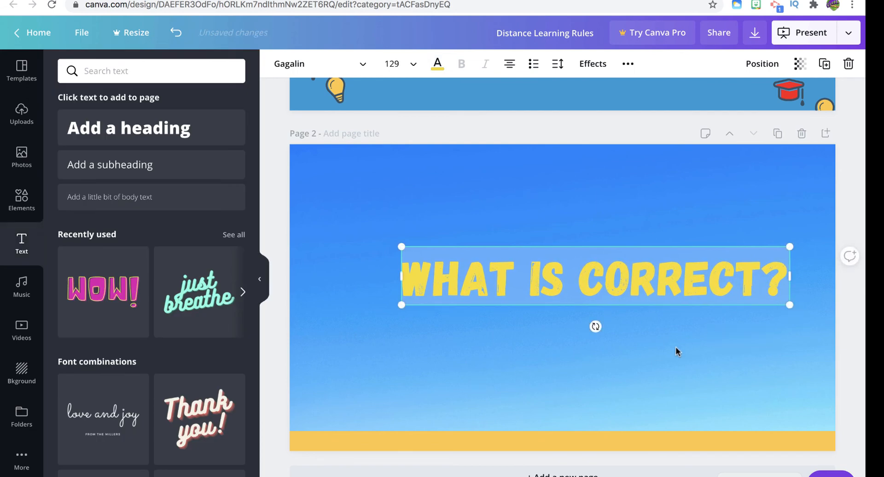
{"action": "left_click", "coordinate": [675, 351]}
{"action": "left_click_drag", "start_coordinate": [669, 296], "coordinate": [658, 292]}
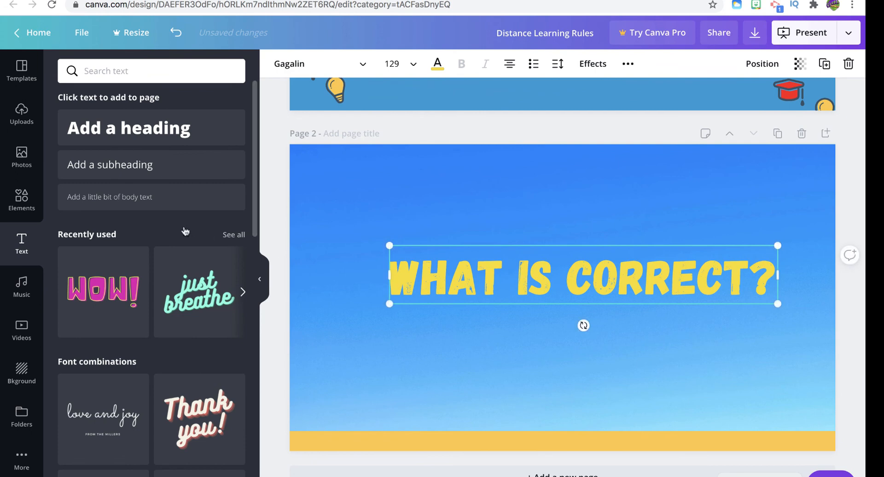
- Add the recently used orange star outline and place it in the upper-left corner of page 2
{"action": "left_click", "coordinate": [19, 206]}
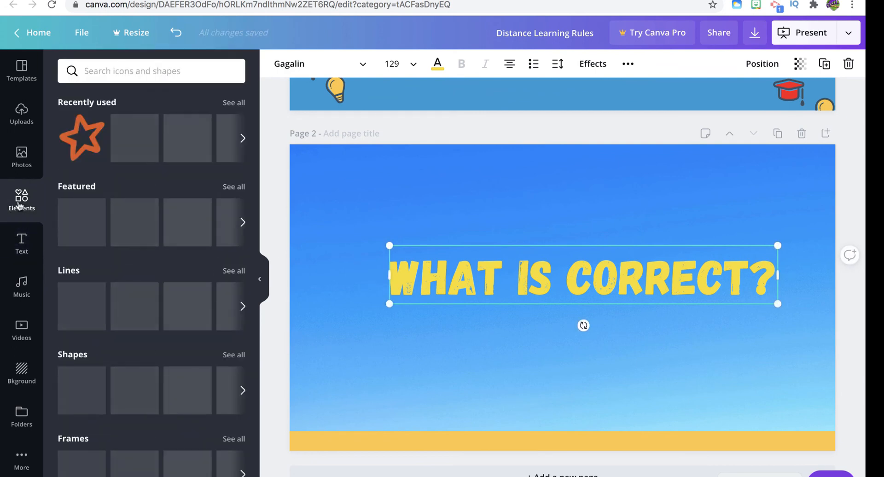
{"action": "left_click", "coordinate": [83, 140]}
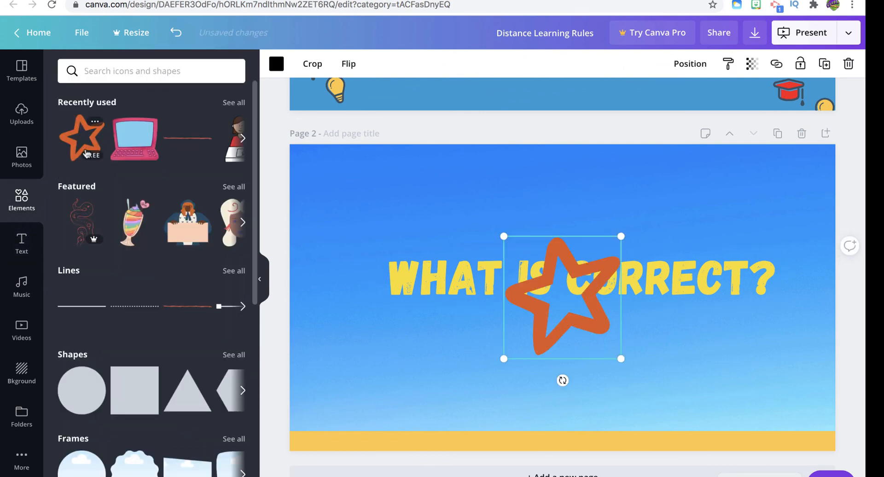
{"action": "left_click", "coordinate": [570, 349]}
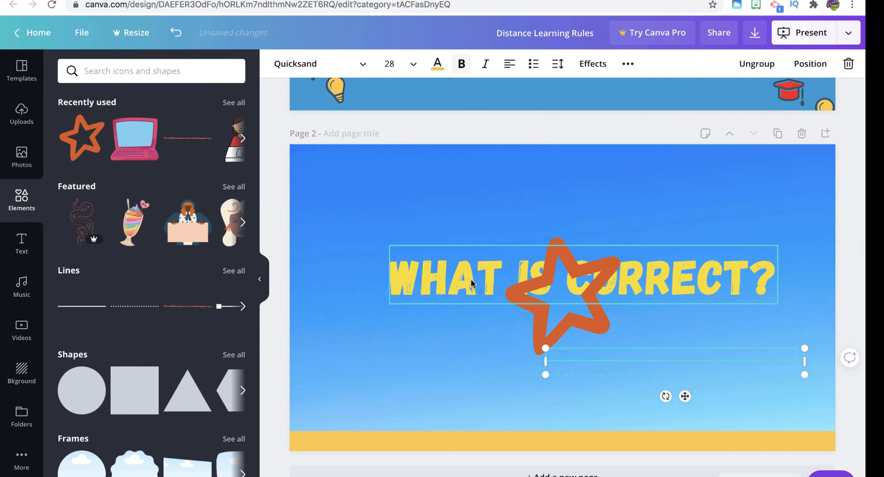
{"action": "left_click_drag", "start_coordinate": [582, 270], "coordinate": [392, 183]}
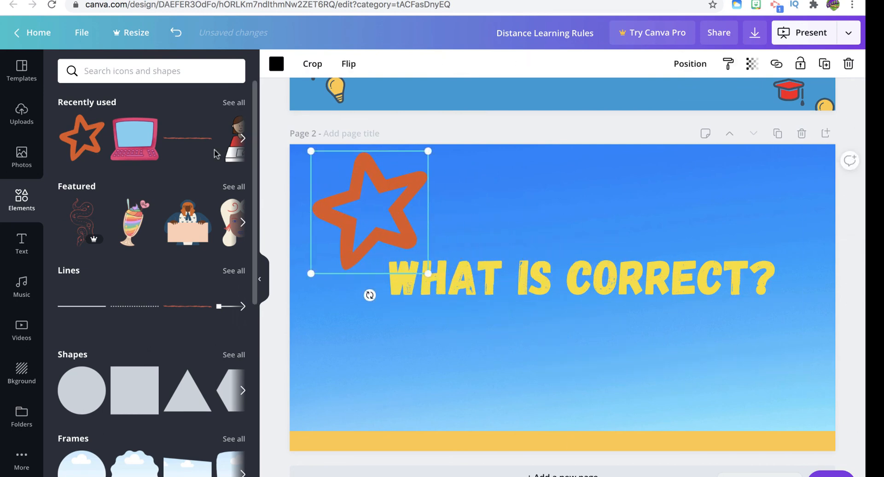
- Add the recently used pink laptop graphic to the lower-right area of page 2, below the heading
{"action": "left_click_drag", "start_coordinate": [135, 138], "coordinate": [686, 333]}
{"action": "left_click", "coordinate": [556, 348]}
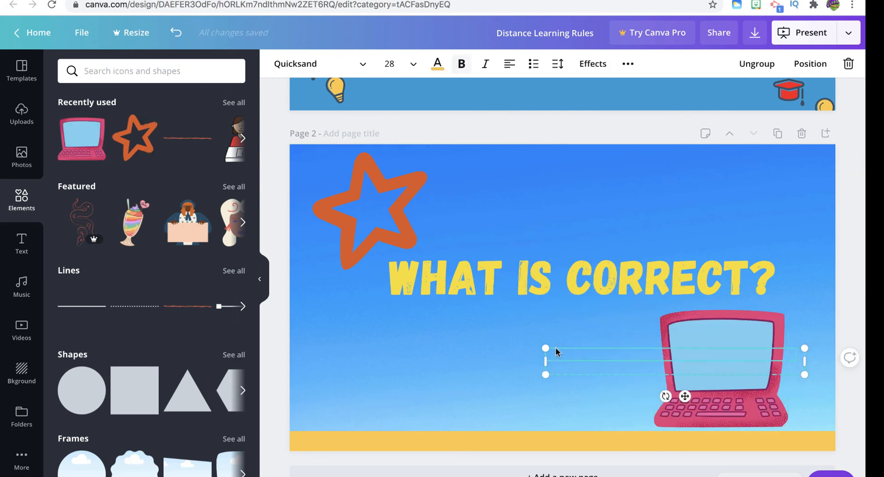
{"action": "left_click", "coordinate": [479, 347]}
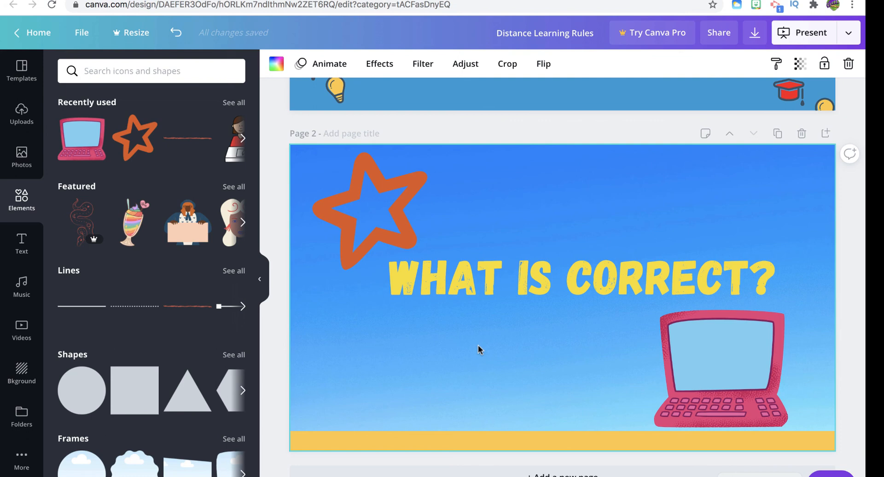
- Review the title page, then look over page 2 onward in the "Copy of Online School Rules" design for reference
{"action": "scroll", "coordinate": [517, 280], "scroll_direction": "up", "scroll_amount": 6}
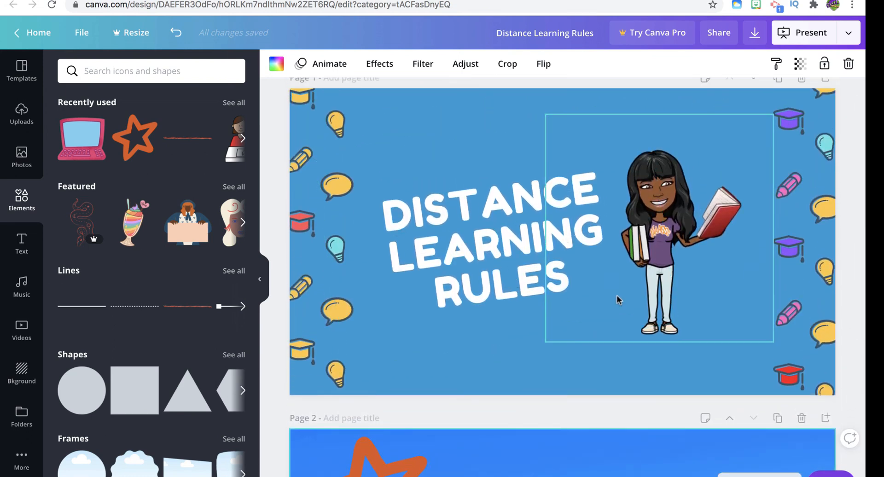
{"action": "scroll", "coordinate": [618, 300], "scroll_direction": "down", "scroll_amount": 6}
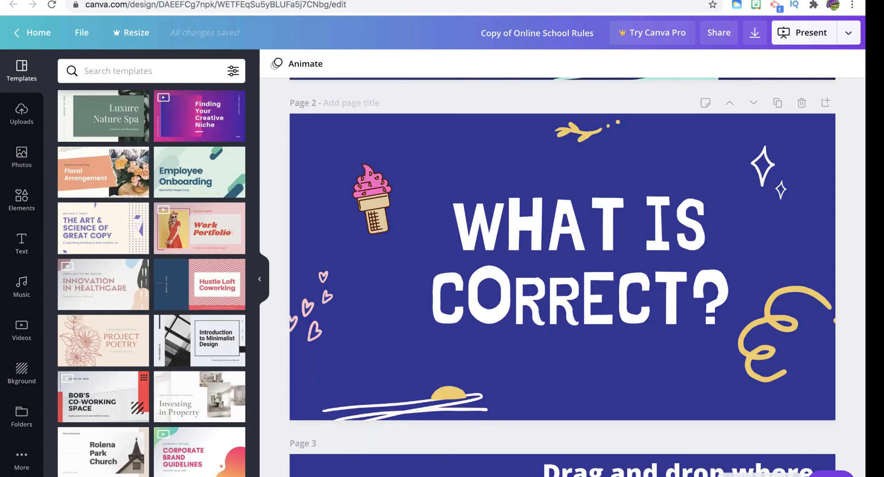
{"action": "scroll", "coordinate": [664, 277], "scroll_direction": "down", "scroll_amount": 6}
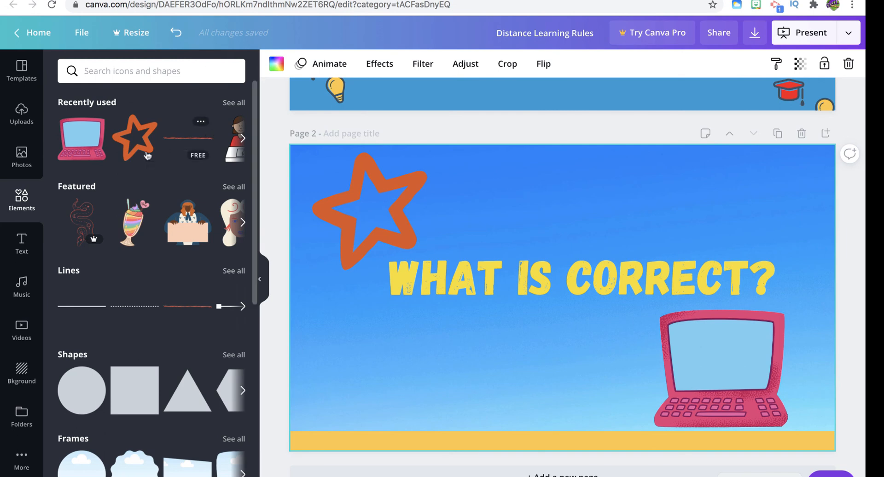
- Duplicate page 2 of the Distance Learning Rules design to create page 3
{"action": "left_click", "coordinate": [21, 243]}
{"action": "left_click", "coordinate": [21, 85]}
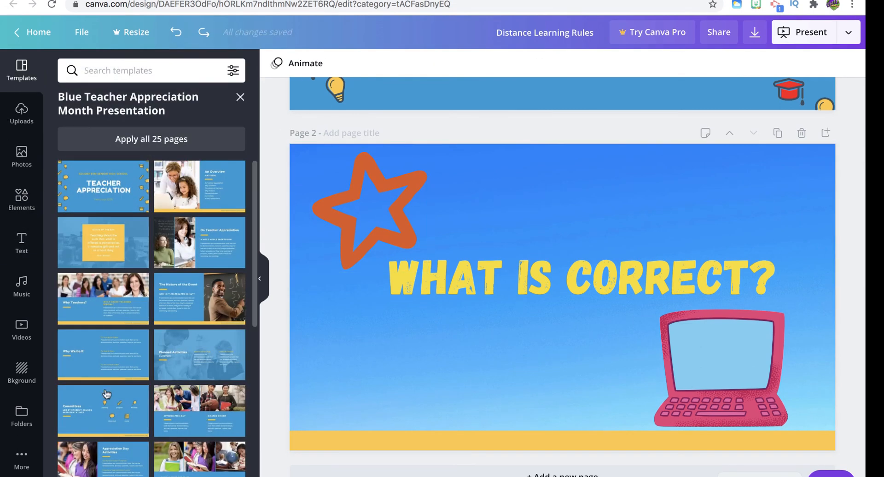
{"action": "left_click", "coordinate": [778, 133]}
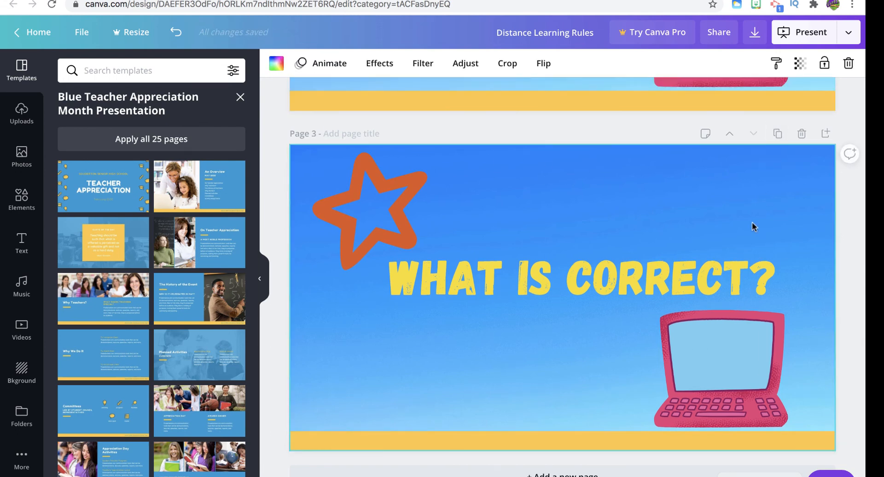
- Remove the "What is Correct?" heading text from page 3 and move the laptop graphic to the lower-left area of the page
{"action": "scroll", "coordinate": [656, 278], "scroll_direction": "up", "scroll_amount": 10}
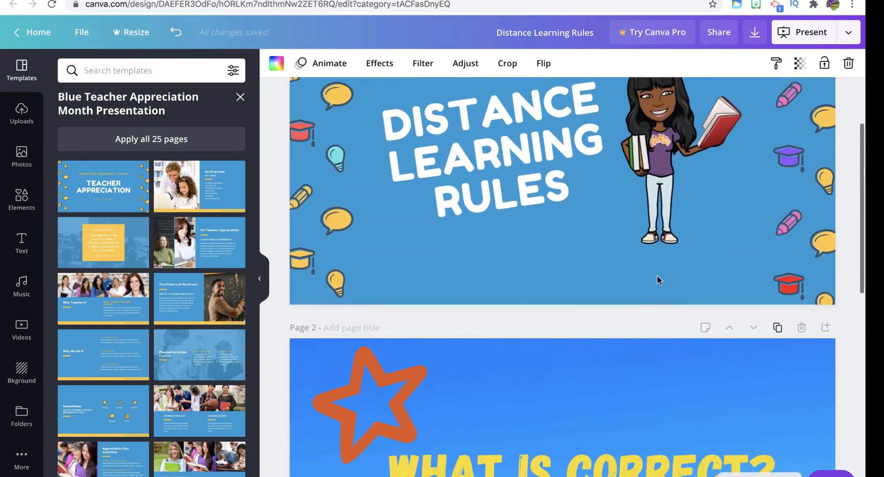
{"action": "scroll", "coordinate": [656, 279], "scroll_direction": "down", "scroll_amount": 10}
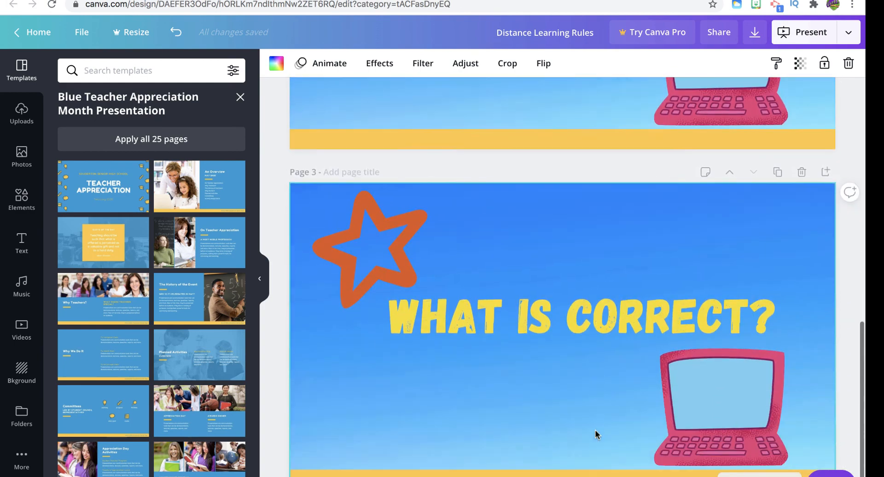
{"action": "left_click", "coordinate": [771, 311]}
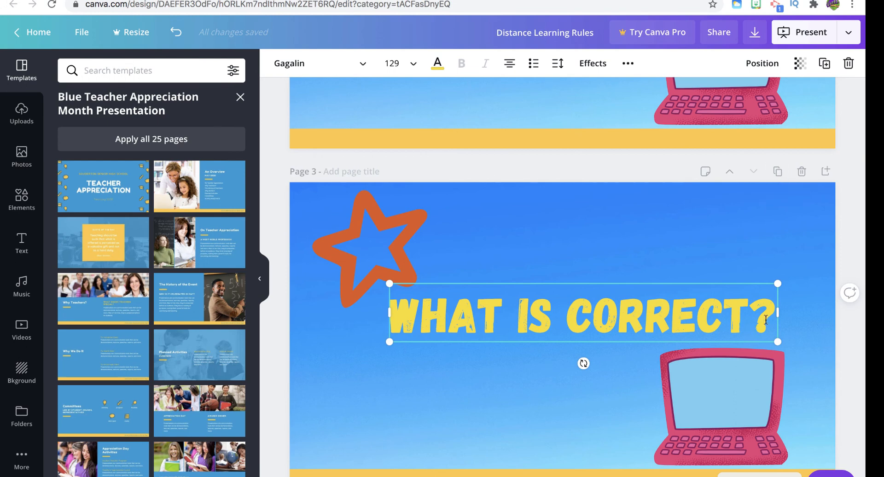
{"action": "left_click_drag", "start_coordinate": [766, 320], "coordinate": [401, 320]}
{"action": "key", "text": "BackSpace"}
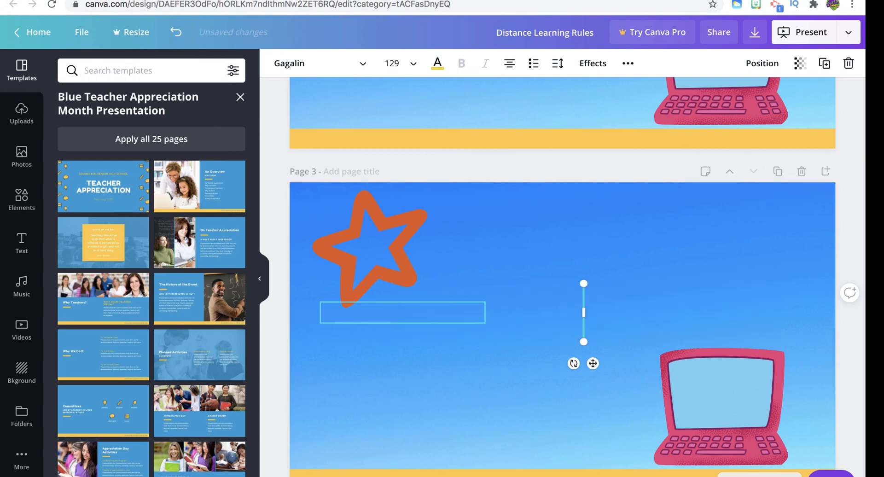
{"action": "left_click", "coordinate": [423, 384]}
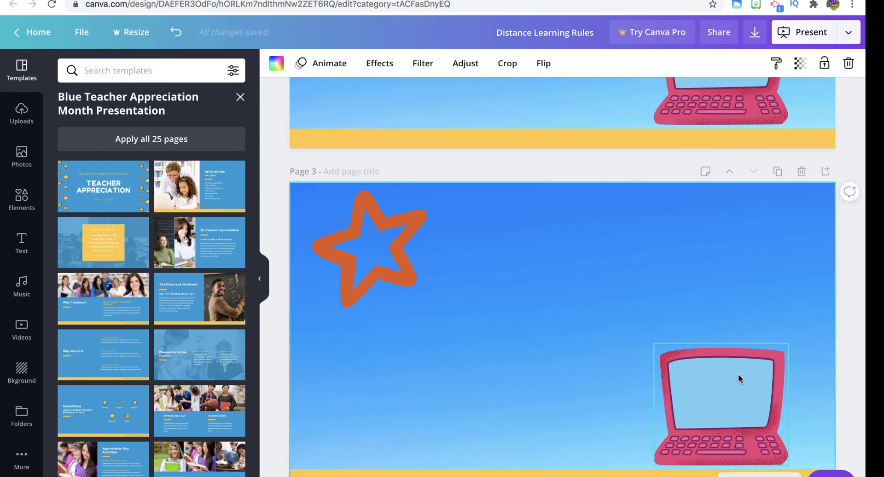
{"action": "left_click_drag", "start_coordinate": [738, 375], "coordinate": [417, 361]}
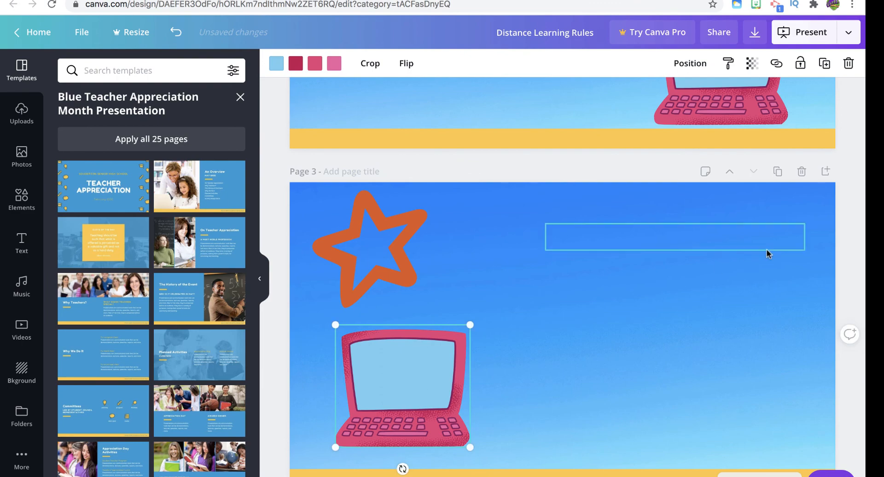
- Add a new heading text box to page 3 and place it in the upper-right corner of the page
{"action": "left_click", "coordinate": [22, 244]}
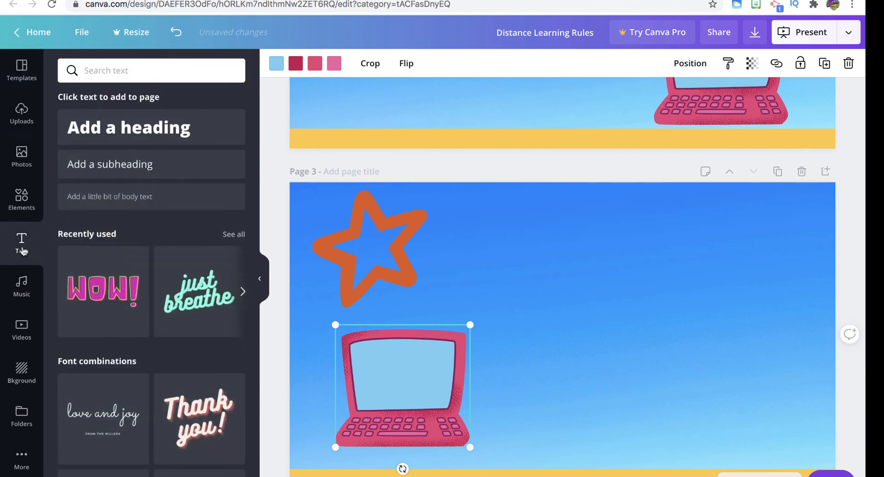
{"action": "left_click", "coordinate": [125, 127]}
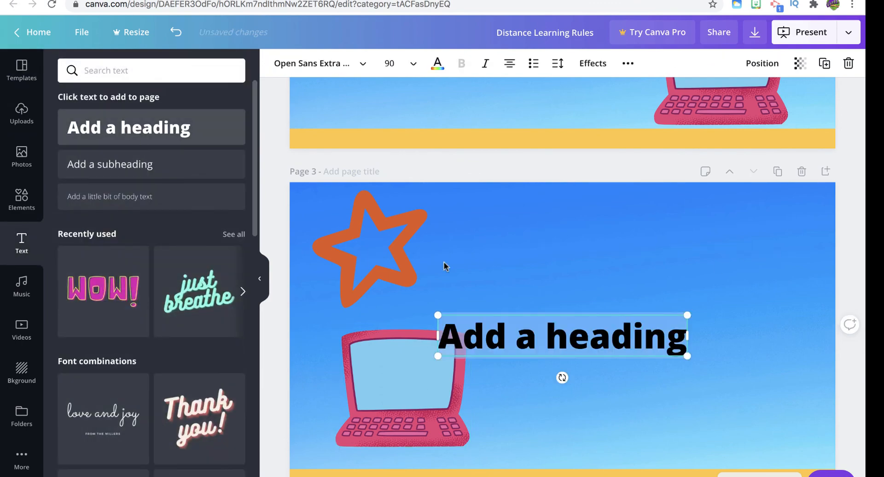
{"action": "left_click", "coordinate": [676, 372]}
{"action": "left_click_drag", "start_coordinate": [646, 347], "coordinate": [777, 224]}
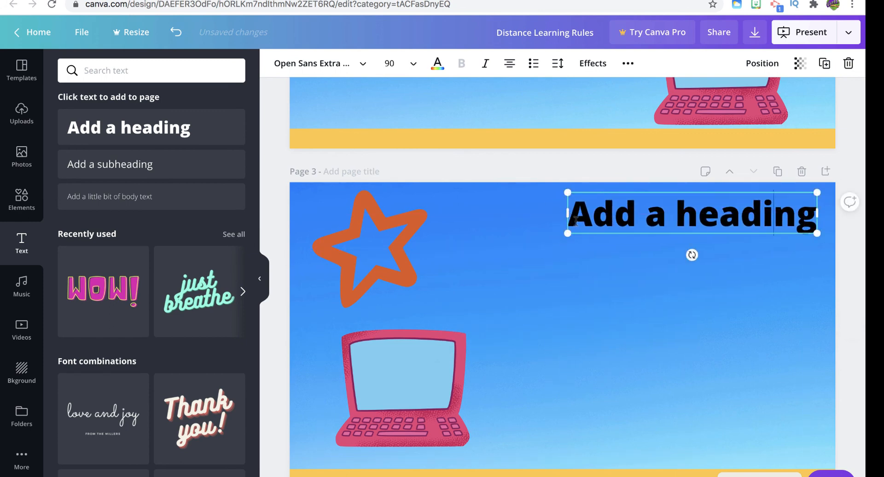
- Replace the placeholder heading on page 3 with "Drag and drop where the students should be during online class."
{"action": "left_click_drag", "start_coordinate": [575, 220], "coordinate": [814, 204]}
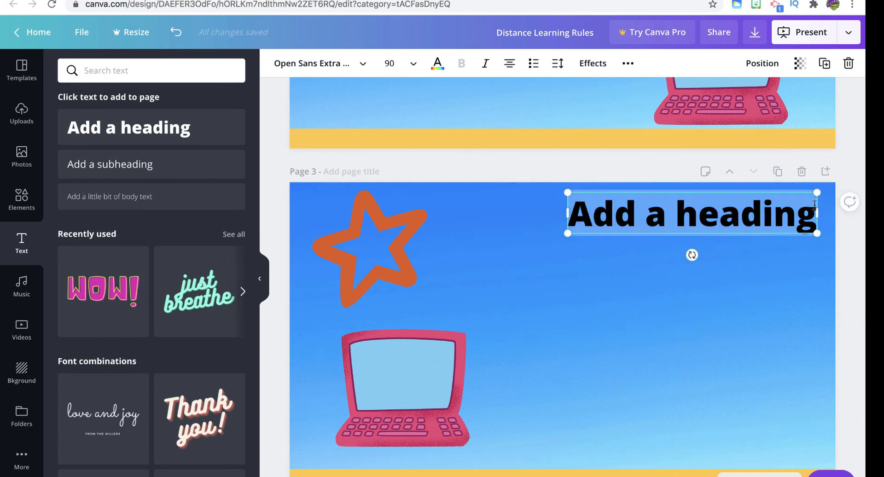
{"action": "type", "text": "Dra"}
{"action": "key", "text": "BackSpace"}
{"action": "type", "text": "ra"}
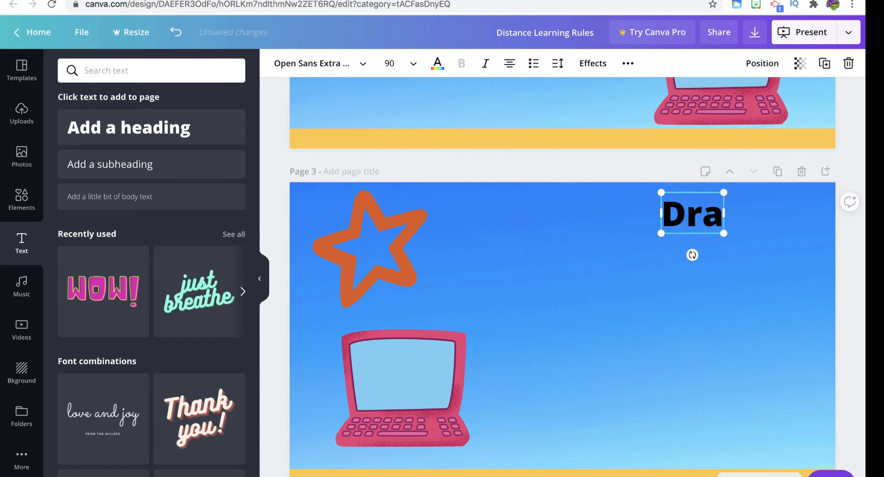
{"action": "type", "text": "g and dro"}
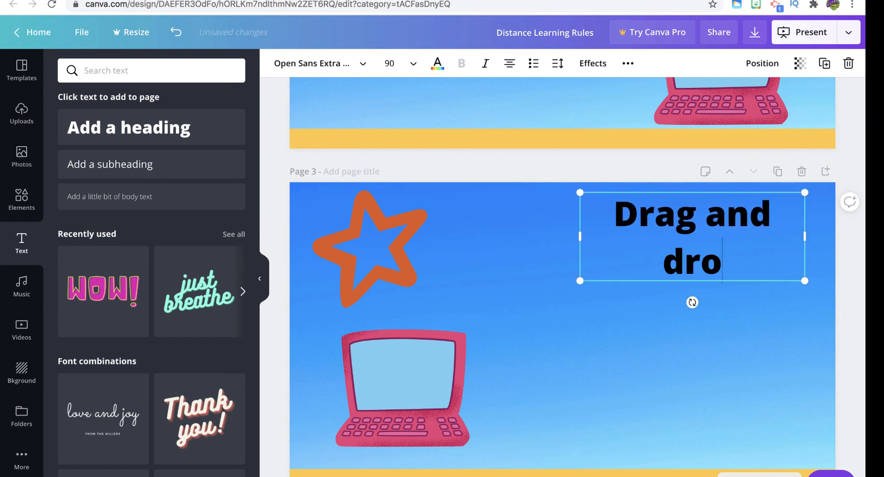
{"action": "type", "text": "p"}
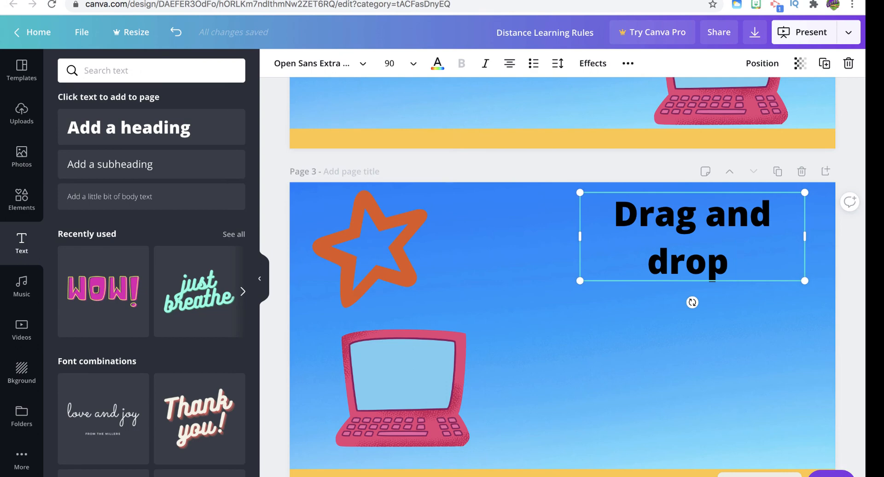
{"action": "type", "text": "wh"}
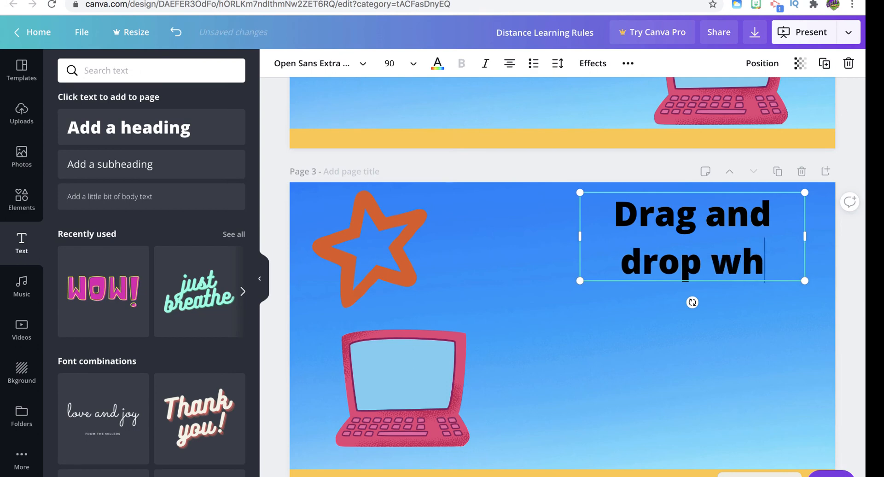
{"action": "type", "text": "ere the student"}
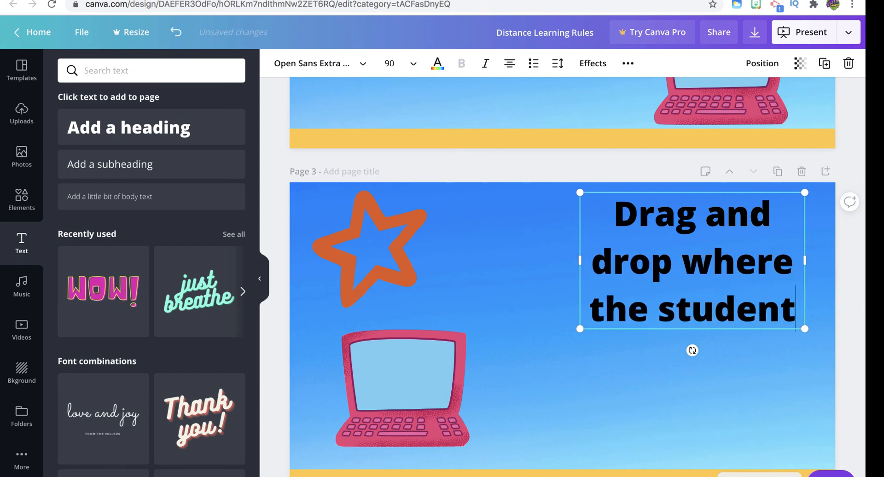
{"action": "type", "text": "s should be "}
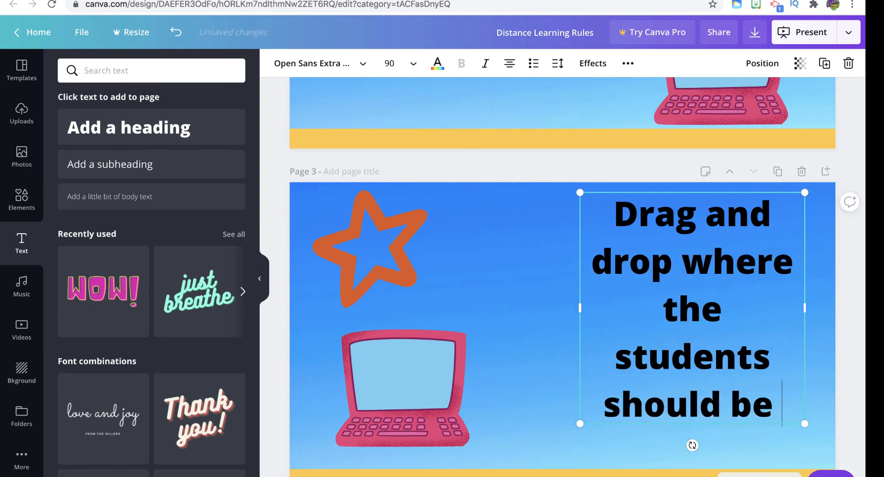
{"action": "type", "text": "during"}
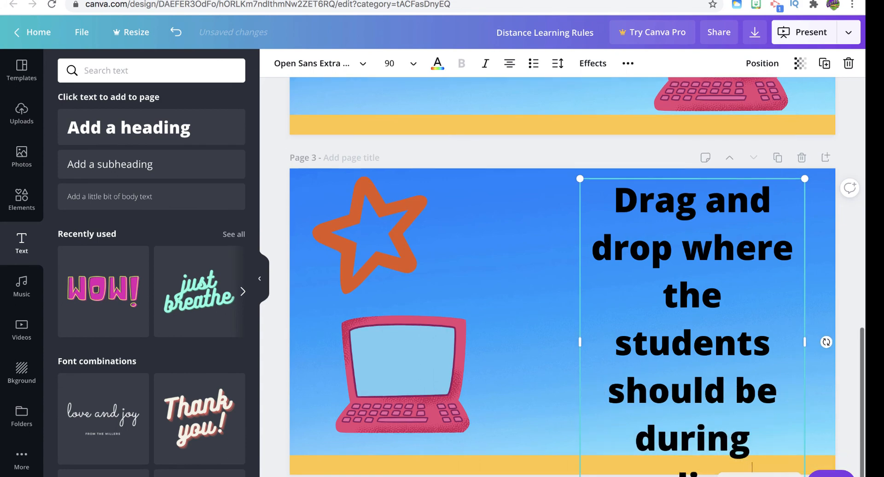
{"action": "type", "text": " online class."}
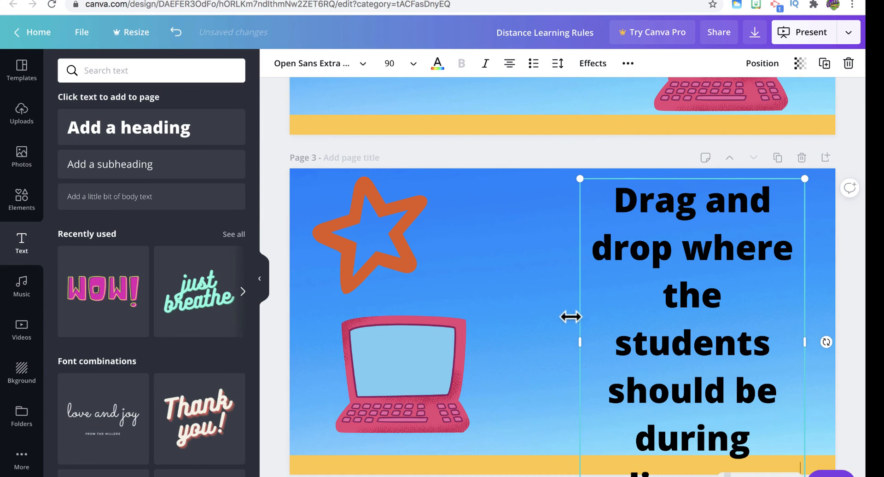
- Widen the instruction text box to three lines, scale its text down to about size 50.2, and fit it into the page's upper-right corner
{"action": "left_click_drag", "start_coordinate": [578, 342], "coordinate": [405, 295]}
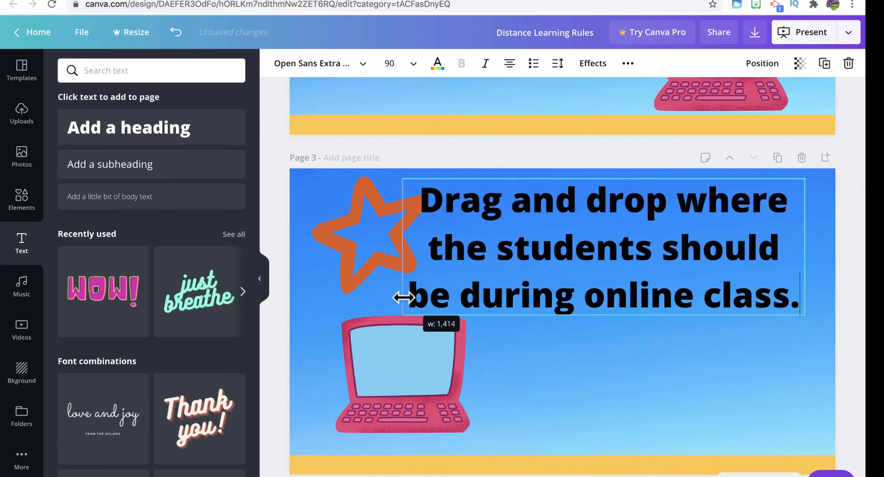
{"action": "left_click_drag", "start_coordinate": [802, 319], "coordinate": [624, 264]}
{"action": "left_click_drag", "start_coordinate": [585, 222], "coordinate": [777, 227]}
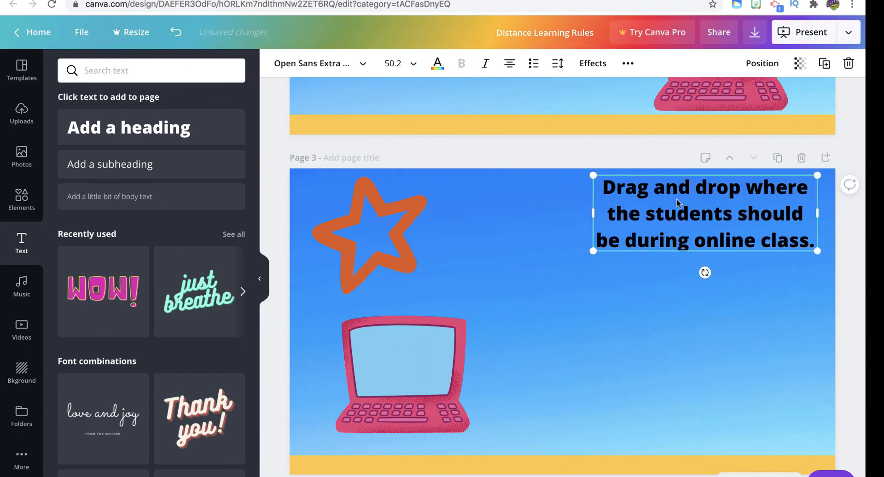
- Delete the orange star and the pink laptop graphic from page 3
{"action": "left_click", "coordinate": [391, 242]}
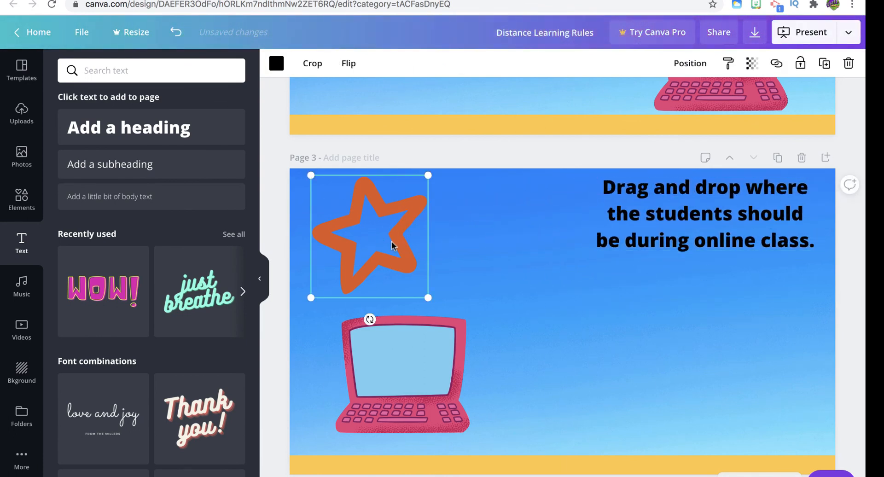
{"action": "key", "text": "Delete"}
{"action": "left_click", "coordinate": [418, 346]}
{"action": "key", "text": "Delete"}
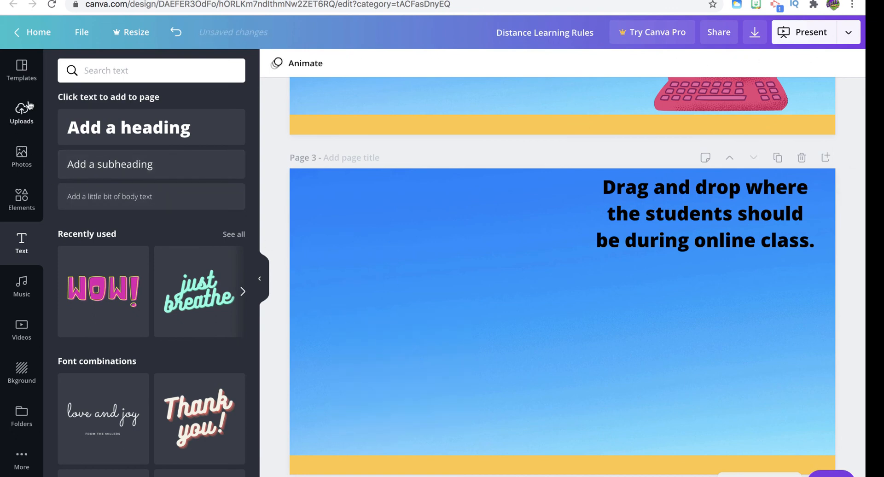
- Search the elements for "bed", add the teal bed with the red frame, and place it in the upper-left area of page 3
{"action": "left_click", "coordinate": [23, 201]}
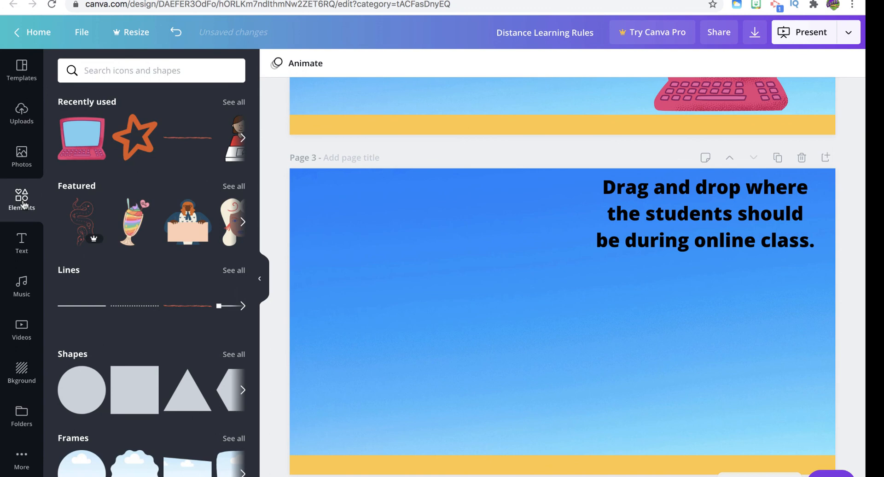
{"action": "left_click", "coordinate": [128, 73]}
{"action": "type", "text": "bed"}
{"action": "key", "text": "Return"}
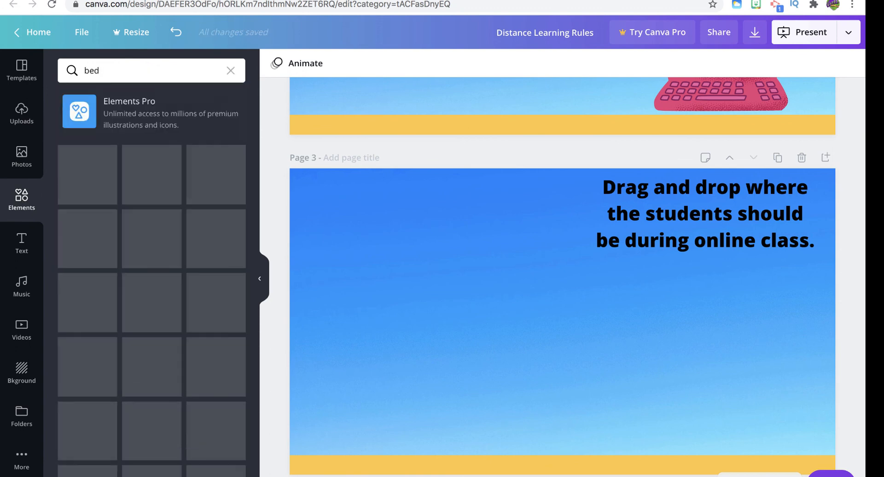
{"action": "left_click", "coordinate": [88, 175]}
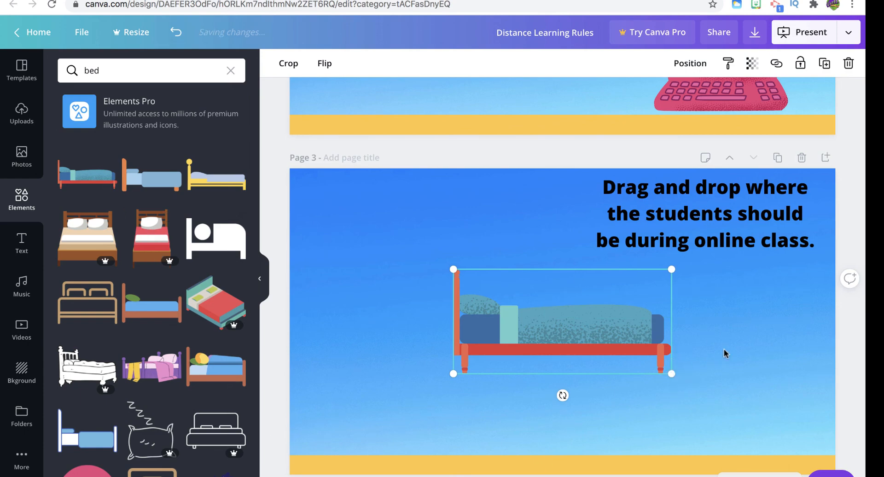
{"action": "left_click_drag", "start_coordinate": [633, 328], "coordinate": [494, 245]}
- Search the elements for "chair", add the brown wooden chair to page 3, and place it below the bed
{"action": "left_click", "coordinate": [230, 70]}
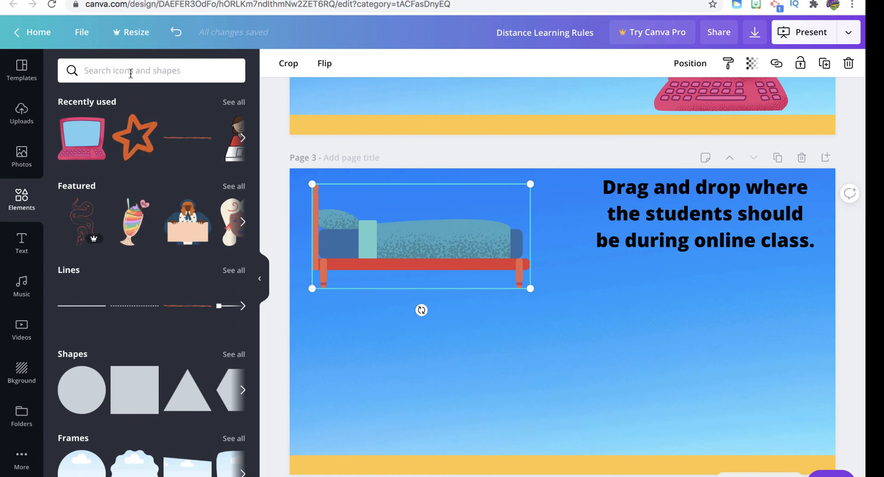
{"action": "type", "text": "chair"}
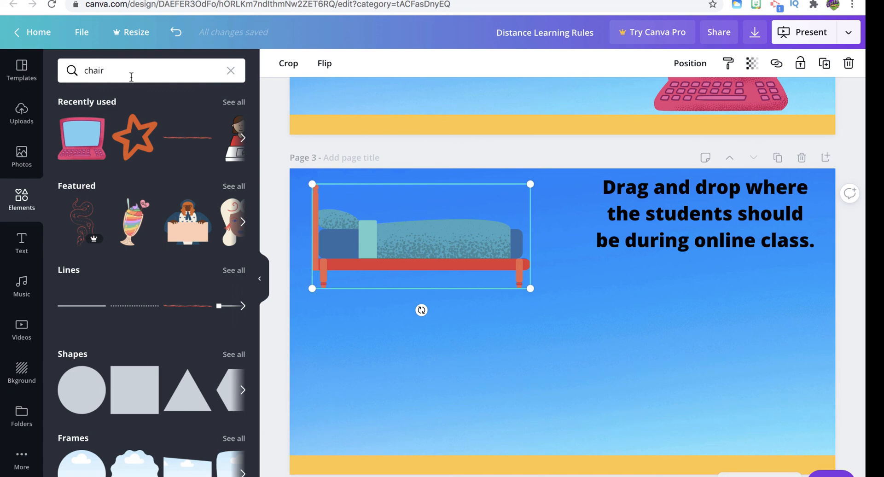
{"action": "key", "text": "Return"}
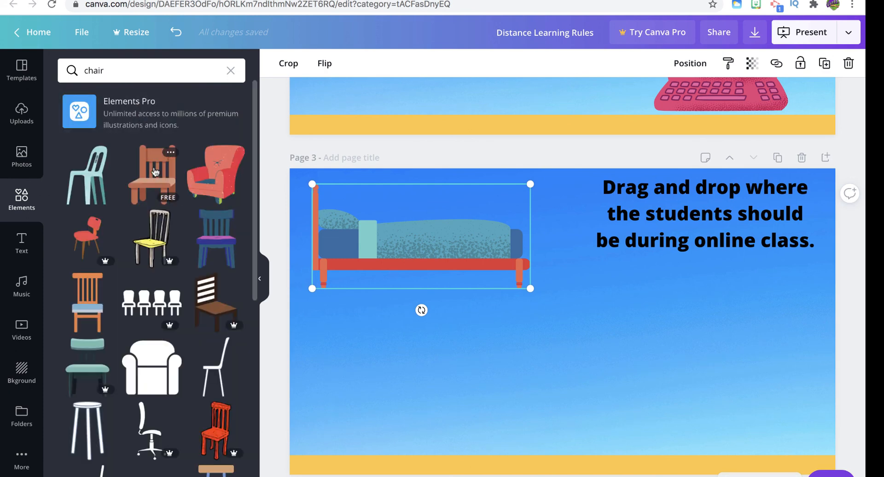
{"action": "left_click", "coordinate": [155, 172]}
{"action": "left_click", "coordinate": [559, 315]}
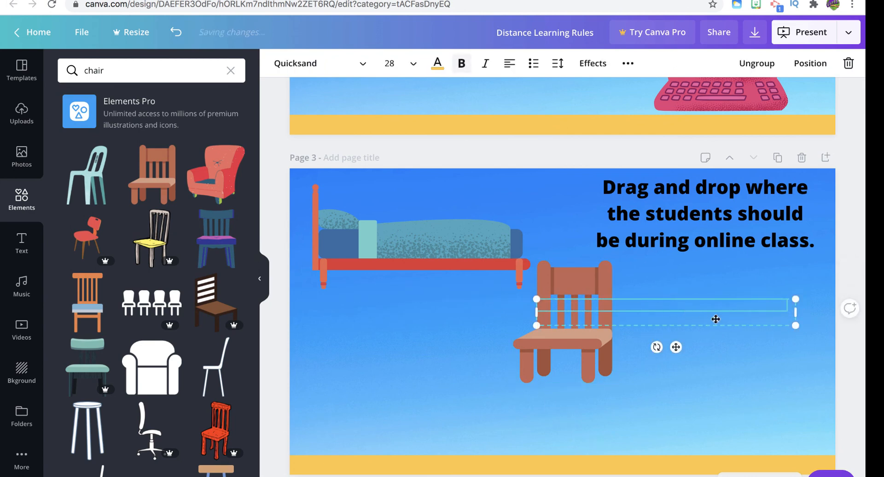
{"action": "left_click_drag", "start_coordinate": [717, 317], "coordinate": [786, 341]}
{"action": "left_click", "coordinate": [589, 303]}
{"action": "left_click_drag", "start_coordinate": [589, 299], "coordinate": [429, 338]}
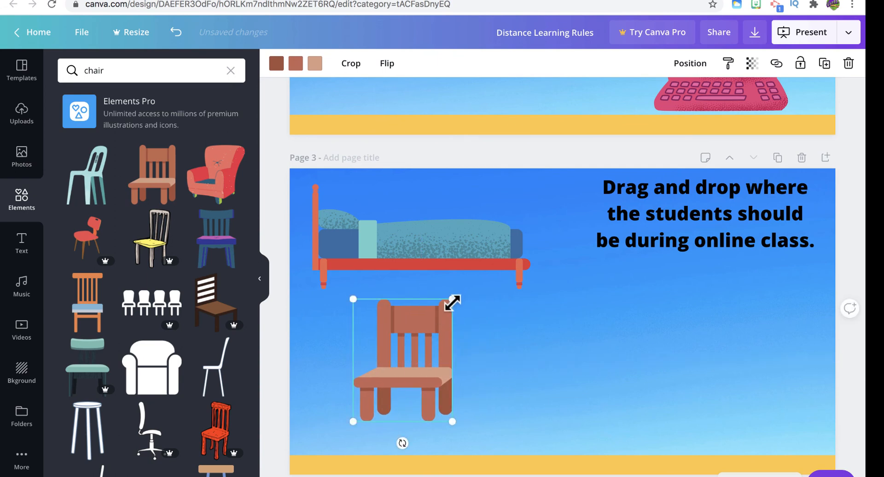
- Enlarge the wooden chair and shift it down so it fills the space between the bed and the yellow strip
{"action": "left_click_drag", "start_coordinate": [455, 298], "coordinate": [482, 288]}
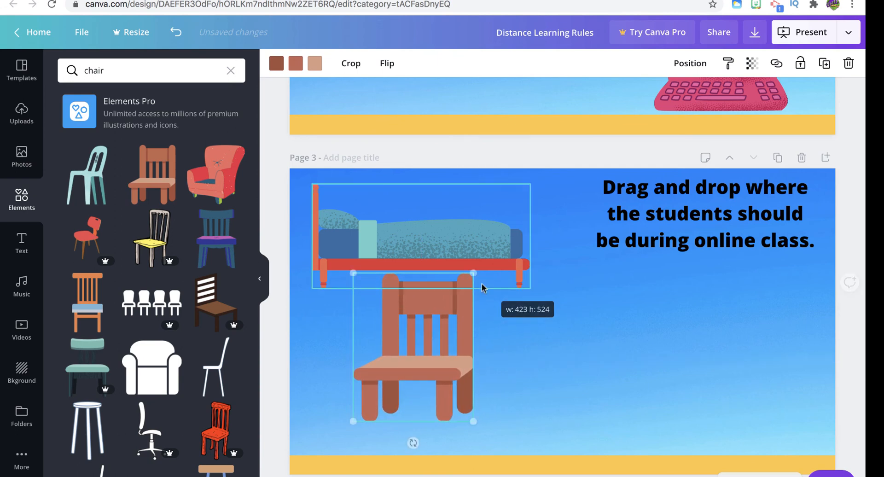
{"action": "left_click", "coordinate": [521, 364]}
{"action": "left_click_drag", "start_coordinate": [442, 374], "coordinate": [443, 388]}
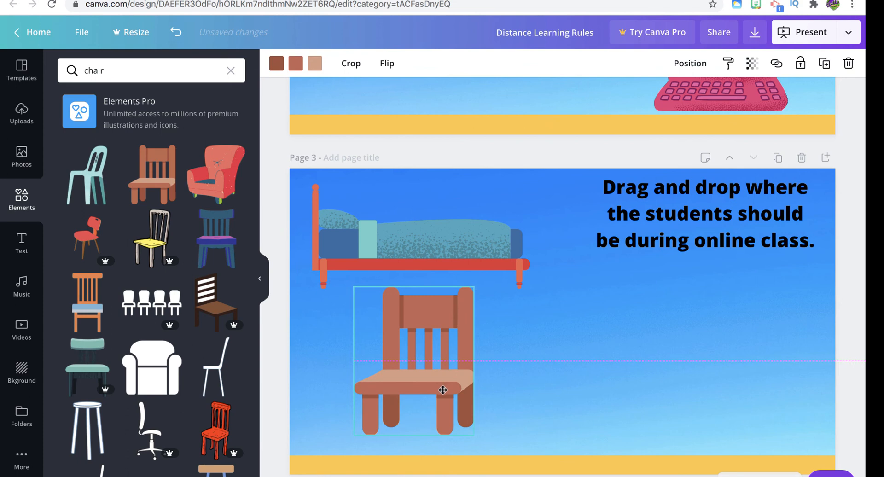
{"action": "left_click_drag", "start_coordinate": [471, 435], "coordinate": [495, 442]}
{"action": "left_click", "coordinate": [523, 391]}
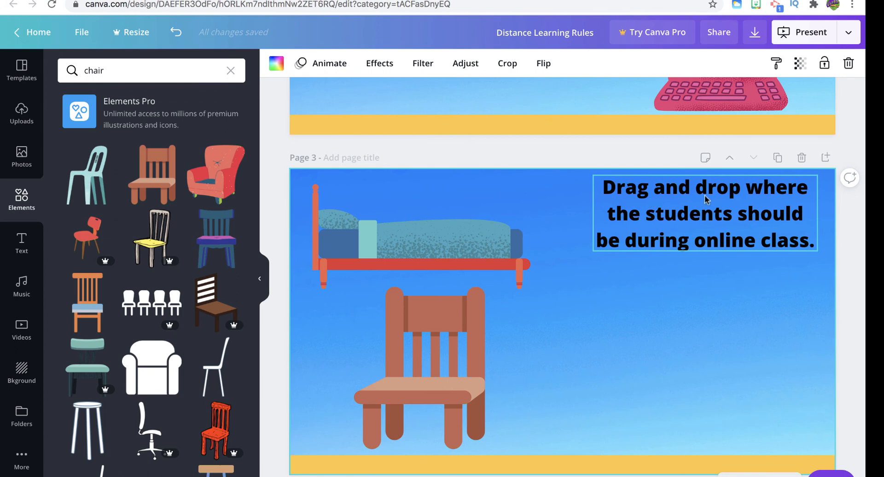
- Change "students" to "student" in the drag-and-drop instruction on page 3
{"action": "left_click", "coordinate": [732, 222]}
{"action": "left_click", "coordinate": [732, 218]}
{"action": "key", "text": "BackSpace"}
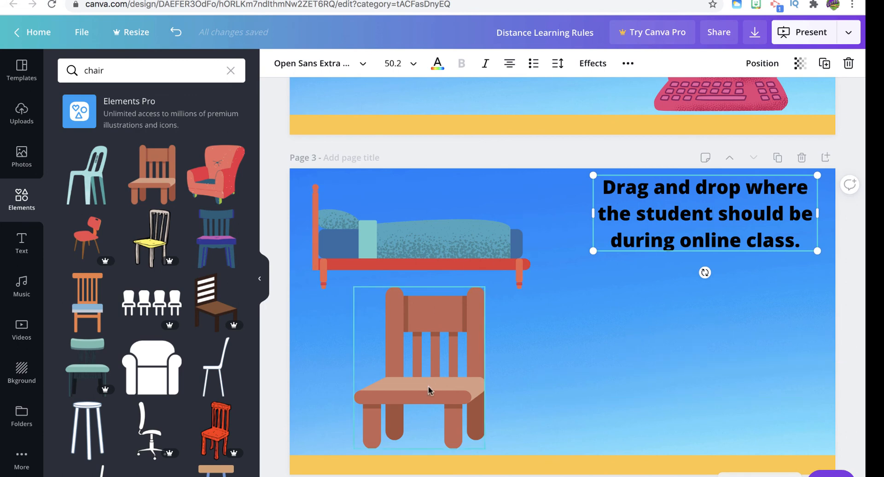
{"action": "scroll", "coordinate": [458, 349], "scroll_direction": "down", "scroll_amount": 1}
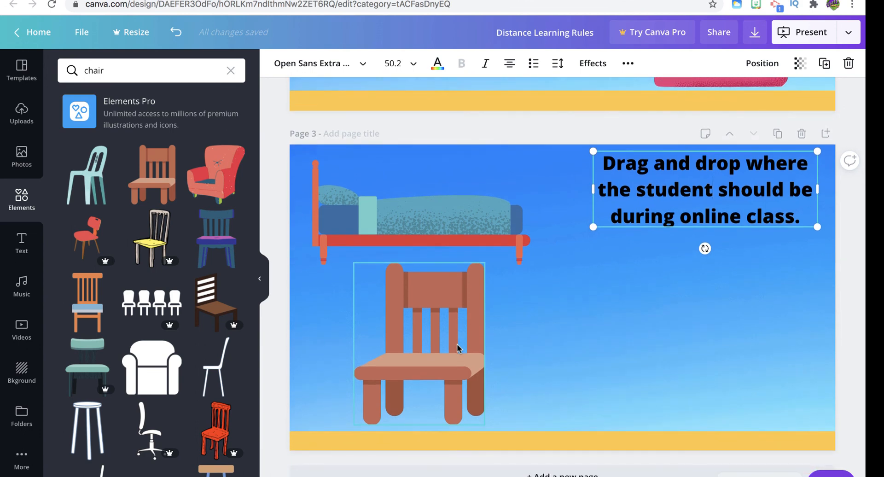
- Duplicate page 3, the drag-and-drop activity with the bed and the wooden chair
{"action": "scroll", "coordinate": [458, 349], "scroll_direction": "up", "scroll_amount": 12}
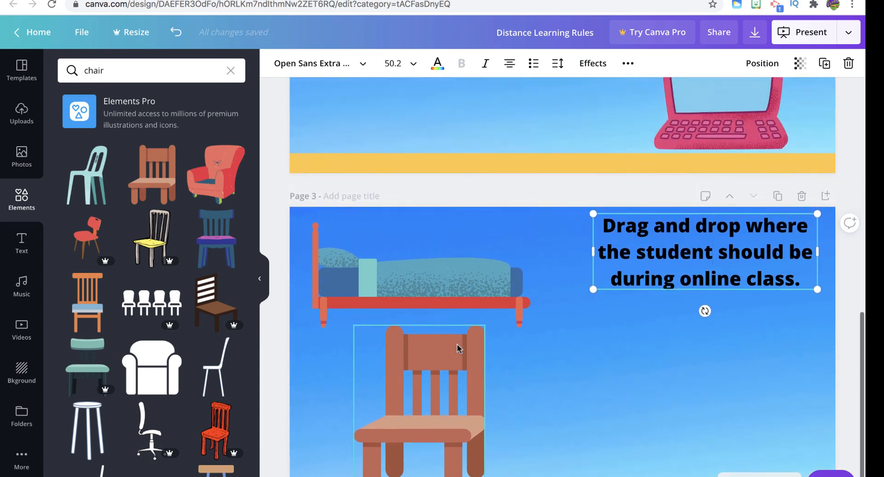
{"action": "scroll", "coordinate": [452, 232], "scroll_direction": "down", "scroll_amount": 12}
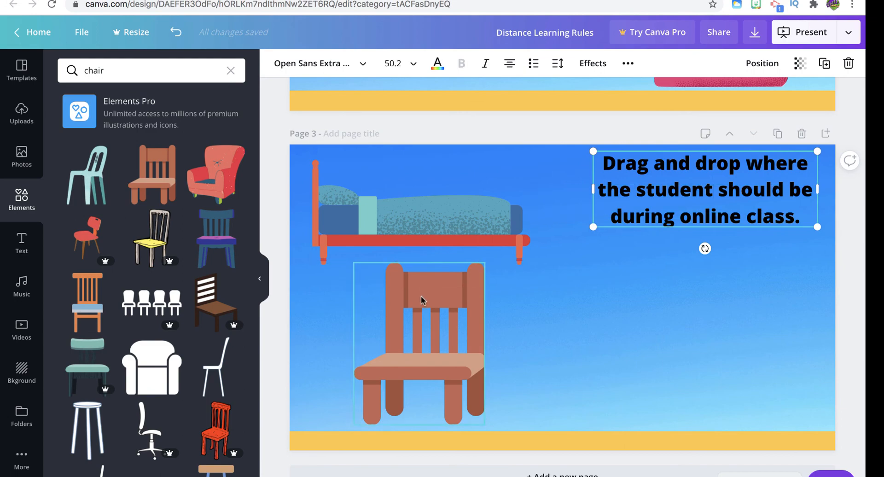
{"action": "scroll", "coordinate": [421, 300], "scroll_direction": "up", "scroll_amount": 15}
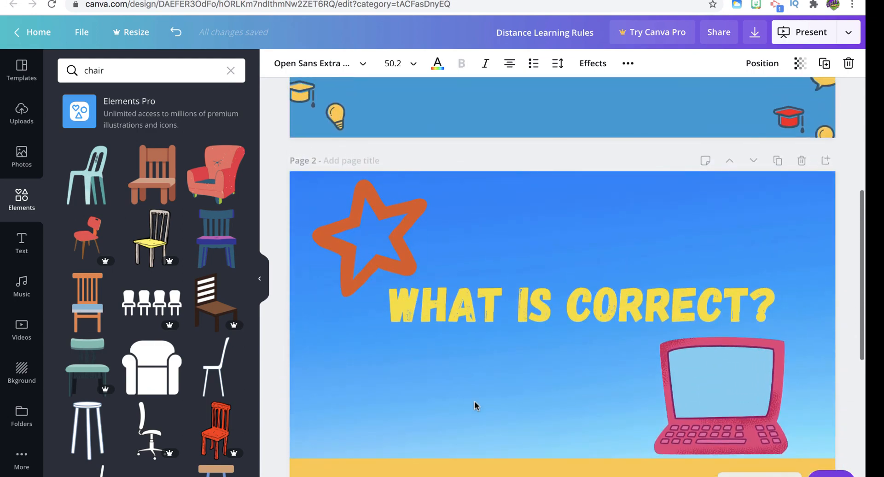
{"action": "scroll", "coordinate": [483, 338], "scroll_direction": "up", "scroll_amount": 3}
{"action": "scroll", "coordinate": [510, 387], "scroll_direction": "down", "scroll_amount": 10}
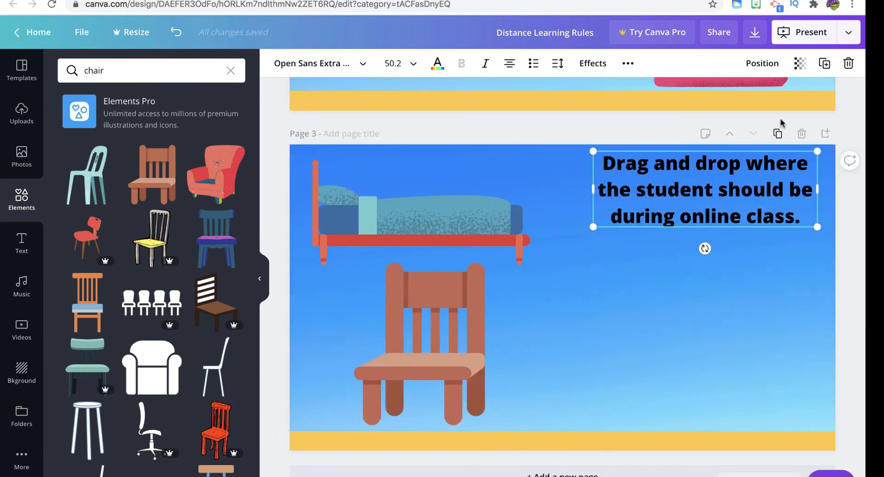
{"action": "left_click", "coordinate": [777, 133]}
- Delete the bed and the wooden chair from page 4, keeping the instruction text and background
{"action": "scroll", "coordinate": [676, 283], "scroll_direction": "up", "scroll_amount": 5}
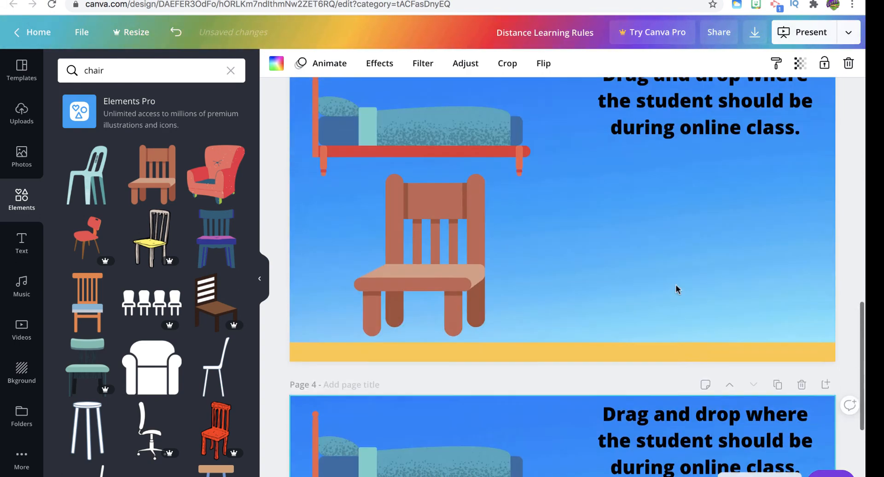
{"action": "scroll", "coordinate": [676, 289], "scroll_direction": "down", "scroll_amount": 4}
{"action": "left_click", "coordinate": [677, 290]}
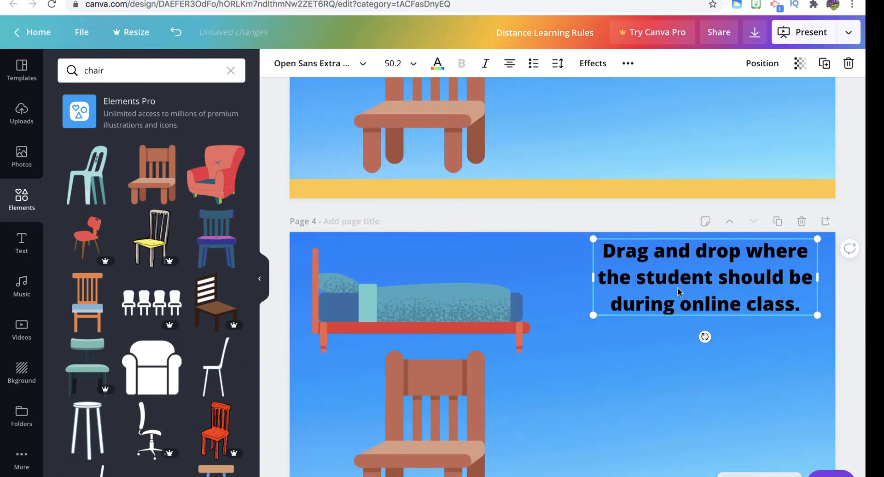
{"action": "left_click", "coordinate": [487, 318]}
{"action": "key", "text": "Delete"}
{"action": "left_click", "coordinate": [460, 395]}
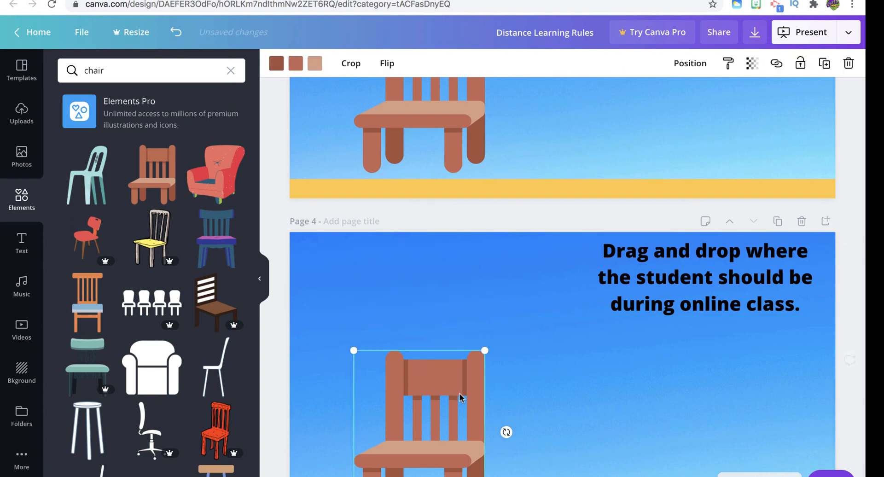
{"action": "key", "text": "Delete"}
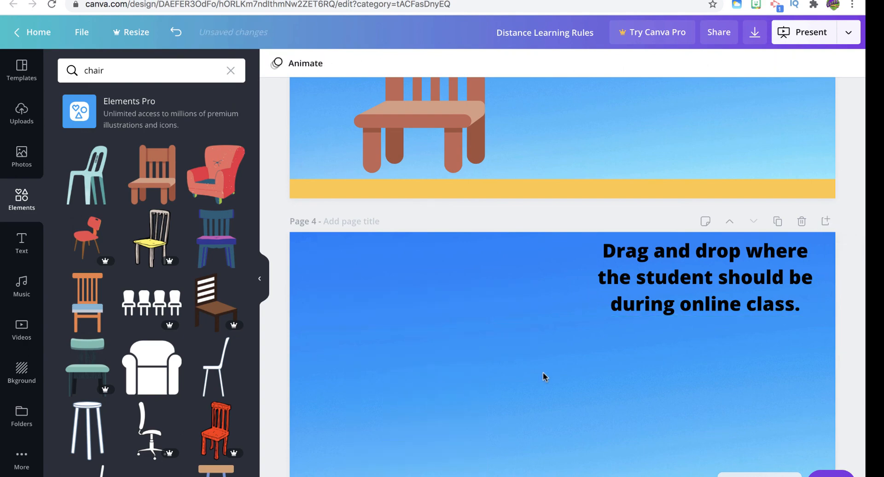
{"action": "scroll", "coordinate": [543, 377], "scroll_direction": "down", "scroll_amount": 2}
- Switch to the Copy of Online School Rules design and examine the example activities on pages 3 to 5
{"action": "scroll", "coordinate": [542, 372], "scroll_direction": "up", "scroll_amount": 15}
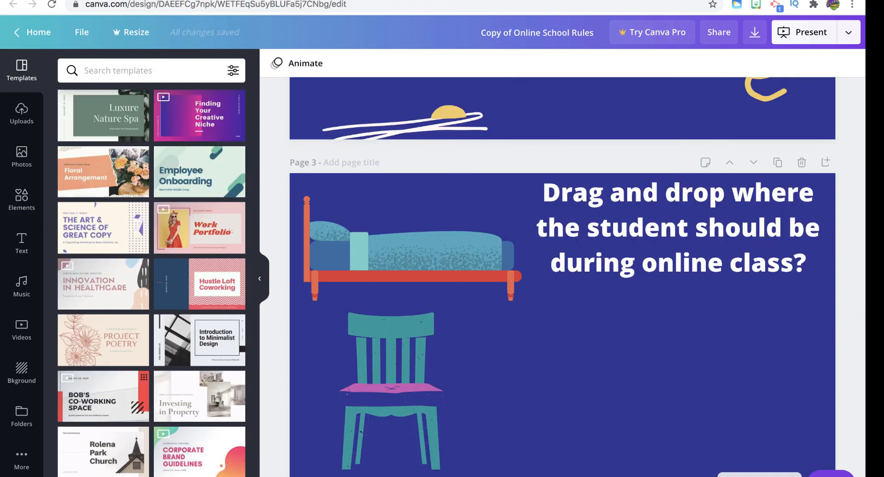
{"action": "scroll", "coordinate": [534, 253], "scroll_direction": "down", "scroll_amount": 2}
{"action": "scroll", "coordinate": [534, 252], "scroll_direction": "up", "scroll_amount": 1}
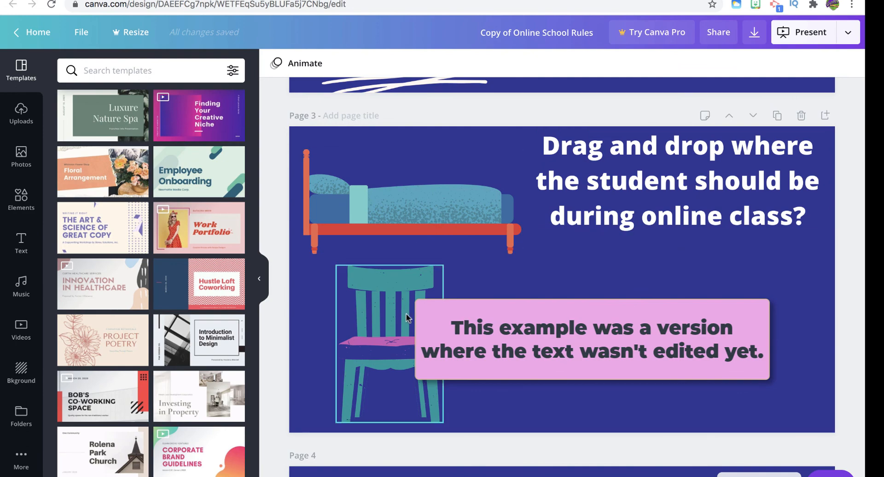
{"action": "scroll", "coordinate": [406, 316], "scroll_direction": "down", "scroll_amount": 7}
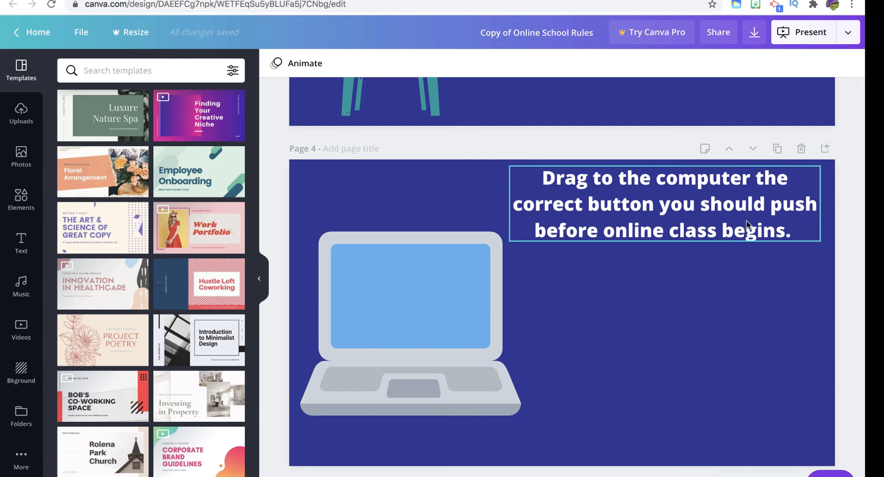
{"action": "scroll", "coordinate": [747, 224], "scroll_direction": "down", "scroll_amount": 7}
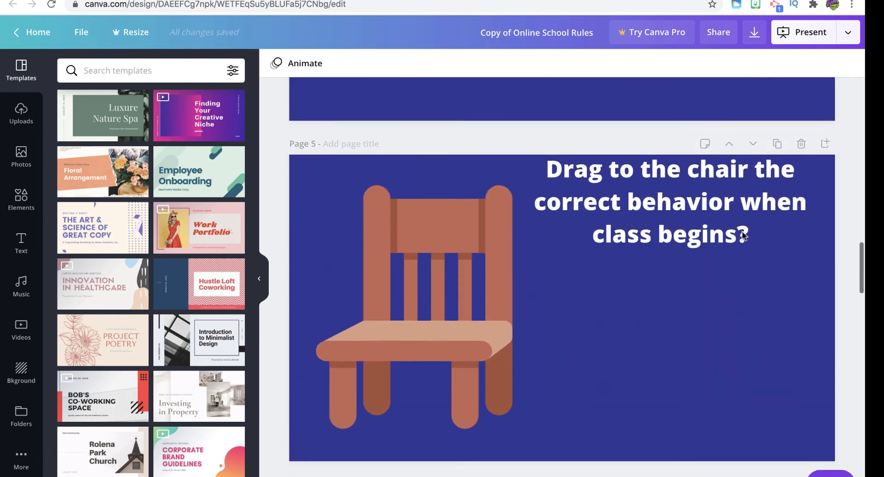
- Replace the question mark ending the chair instruction on page 5 with a period
{"action": "scroll", "coordinate": [742, 236], "scroll_direction": "up", "scroll_amount": 3}
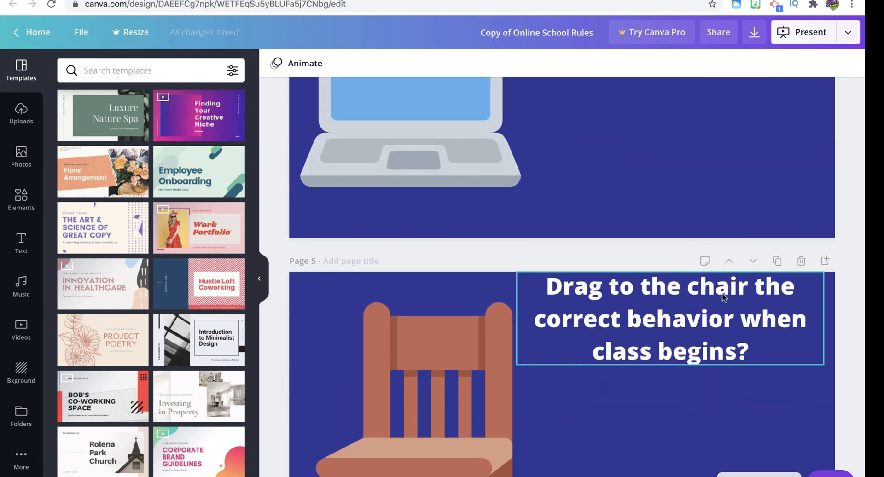
{"action": "left_click", "coordinate": [748, 350]}
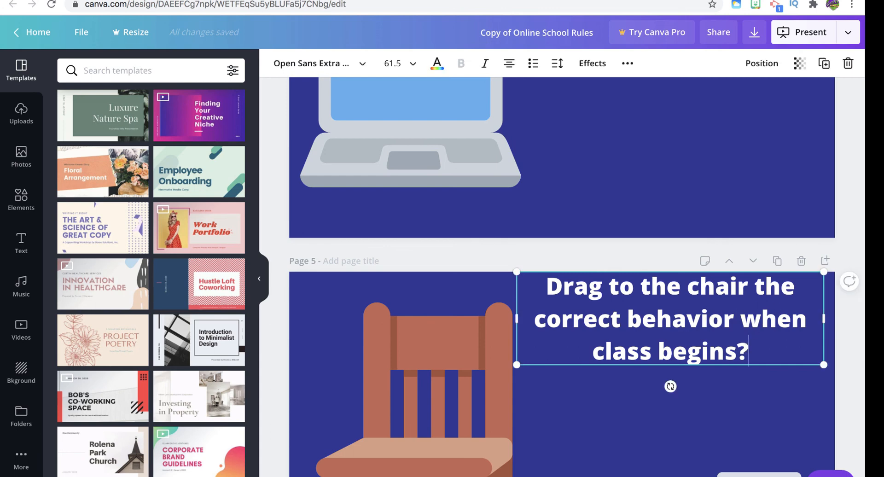
{"action": "key", "text": "BackSpace"}
{"action": "type", "text": "."}
- Examine the remaining example activities and the closing "All done!" page, through page 10
{"action": "scroll", "coordinate": [635, 398], "scroll_direction": "down", "scroll_amount": 2}
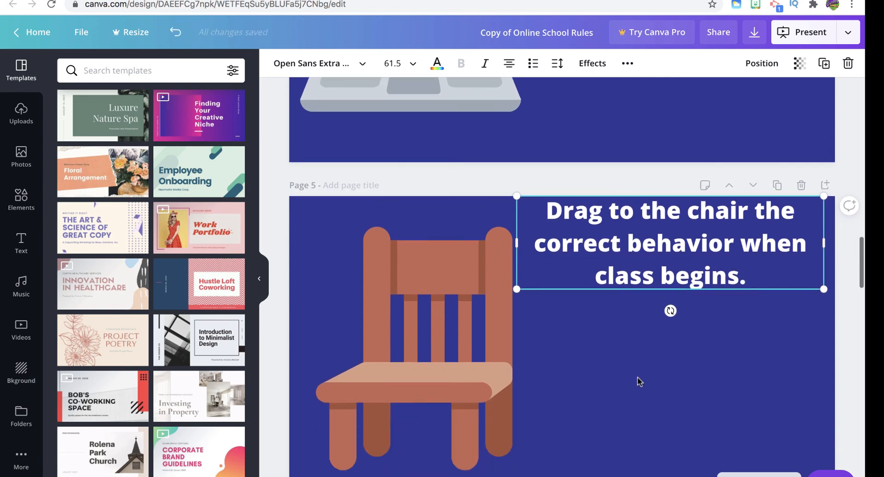
{"action": "scroll", "coordinate": [626, 315], "scroll_direction": "down", "scroll_amount": 3}
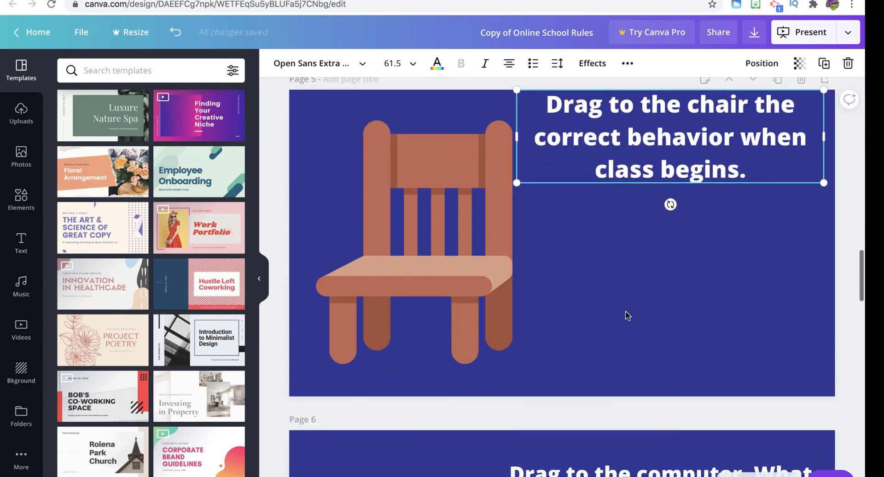
{"action": "scroll", "coordinate": [595, 367], "scroll_direction": "down", "scroll_amount": 5}
{"action": "scroll", "coordinate": [454, 306], "scroll_direction": "up", "scroll_amount": 20}
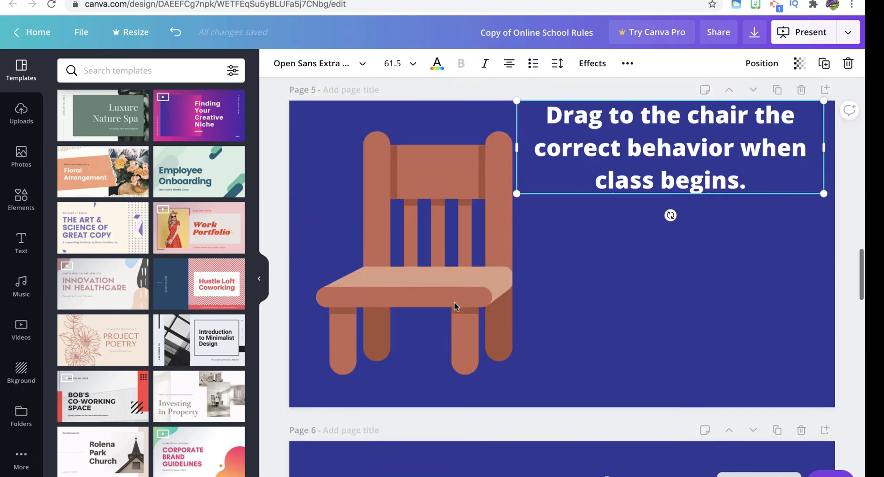
{"action": "scroll", "coordinate": [454, 306], "scroll_direction": "up", "scroll_amount": 7}
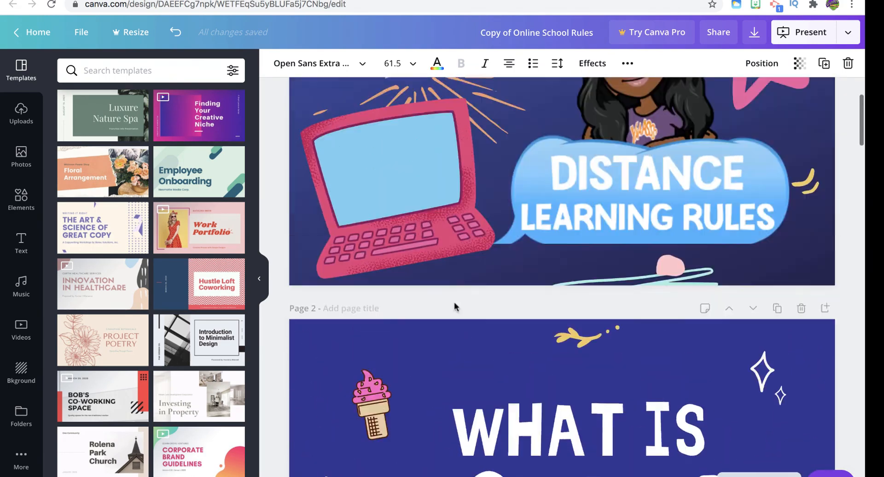
{"action": "scroll", "coordinate": [454, 307], "scroll_direction": "down", "scroll_amount": 20}
{"action": "scroll", "coordinate": [454, 306], "scroll_direction": "down", "scroll_amount": 20}
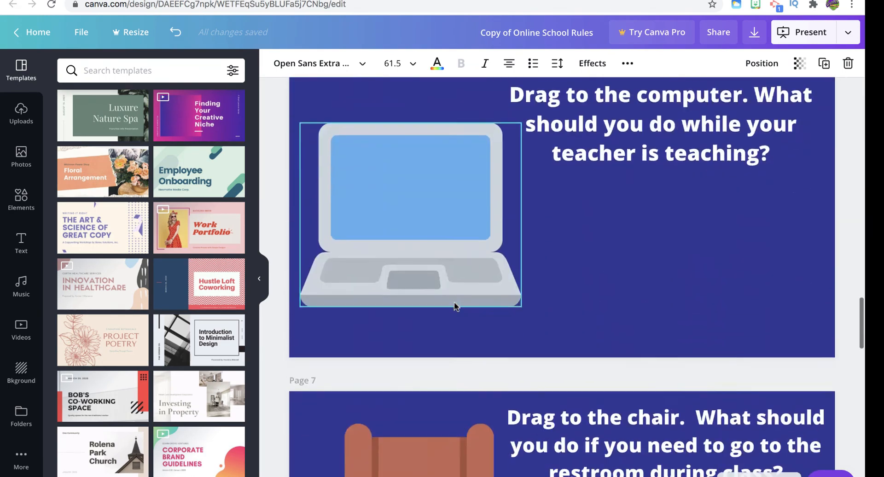
{"action": "scroll", "coordinate": [454, 306], "scroll_direction": "down", "scroll_amount": 1}
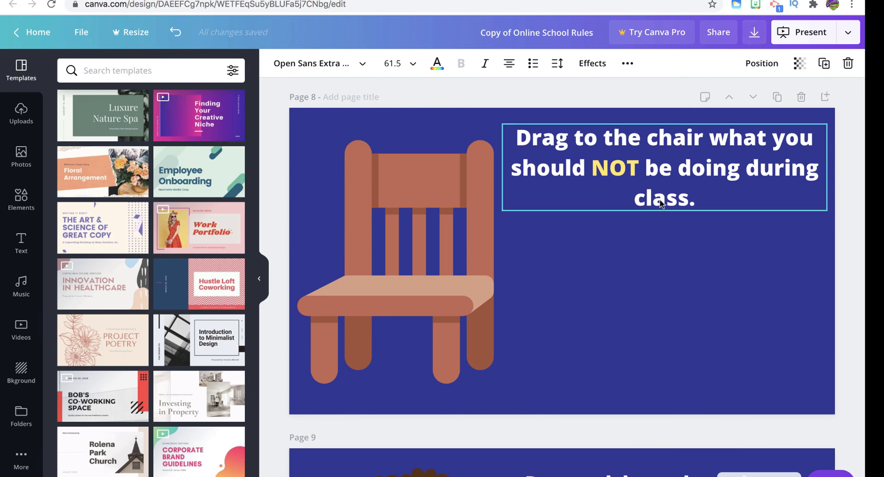
{"action": "scroll", "coordinate": [647, 242], "scroll_direction": "down", "scroll_amount": 12}
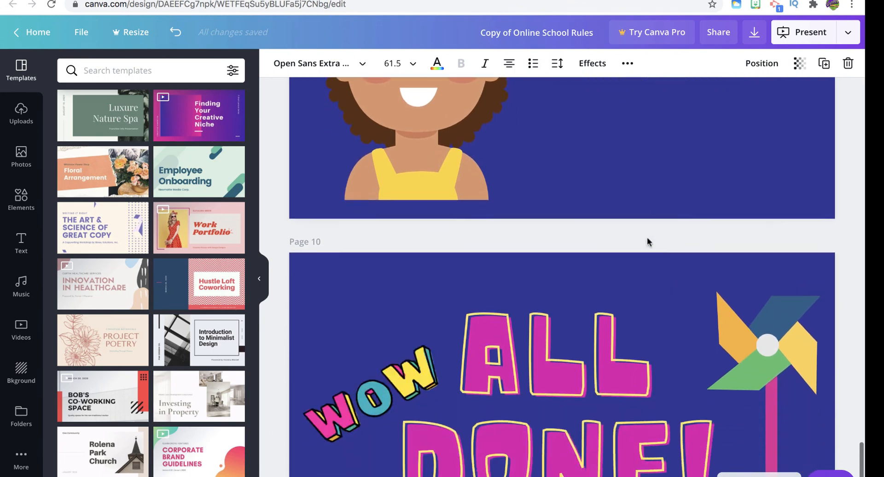
{"action": "scroll", "coordinate": [647, 243], "scroll_direction": "down", "scroll_amount": 3}
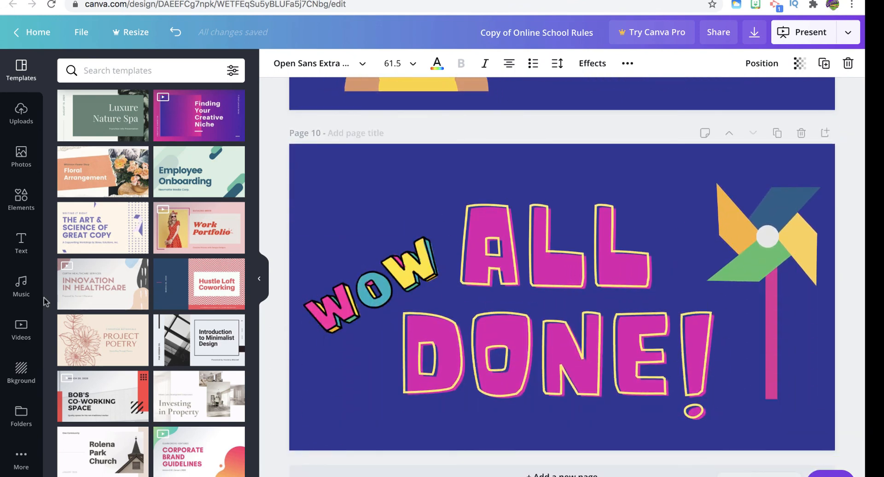
- Look at the ready-made text styles, and search the elements for "stickers" and browse the sticker categories
{"action": "left_click", "coordinate": [21, 239]}
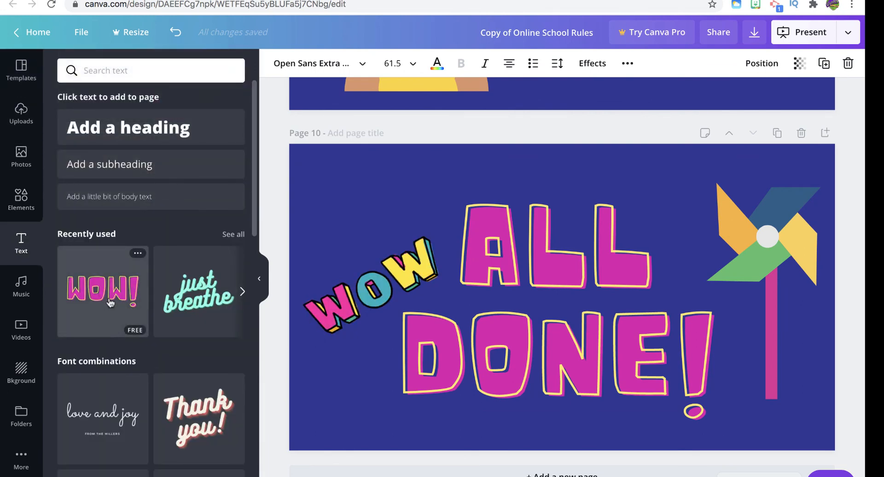
{"action": "left_click", "coordinate": [22, 203]}
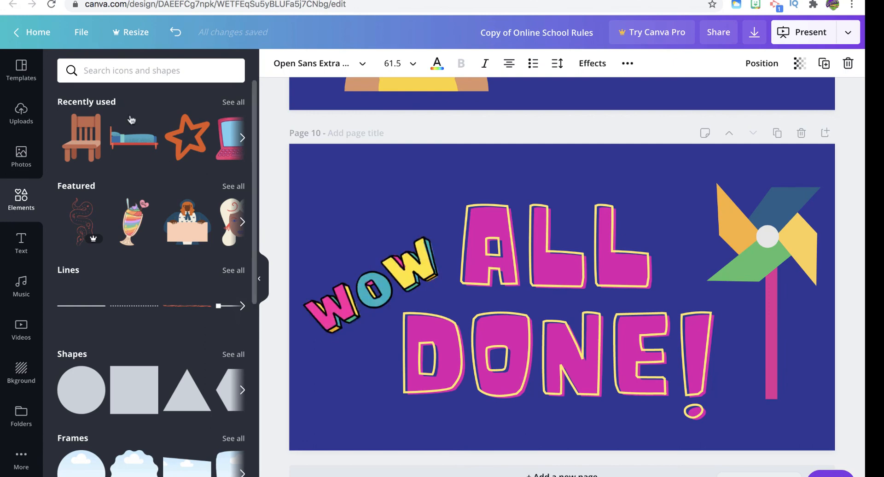
{"action": "left_click", "coordinate": [123, 70]}
{"action": "type", "text": "stick"}
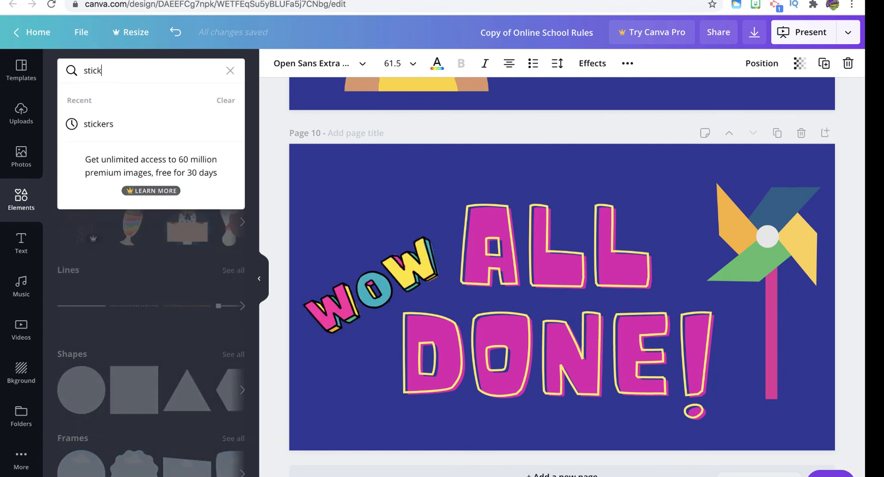
{"action": "type", "text": "ers"}
{"action": "key", "text": "Return"}
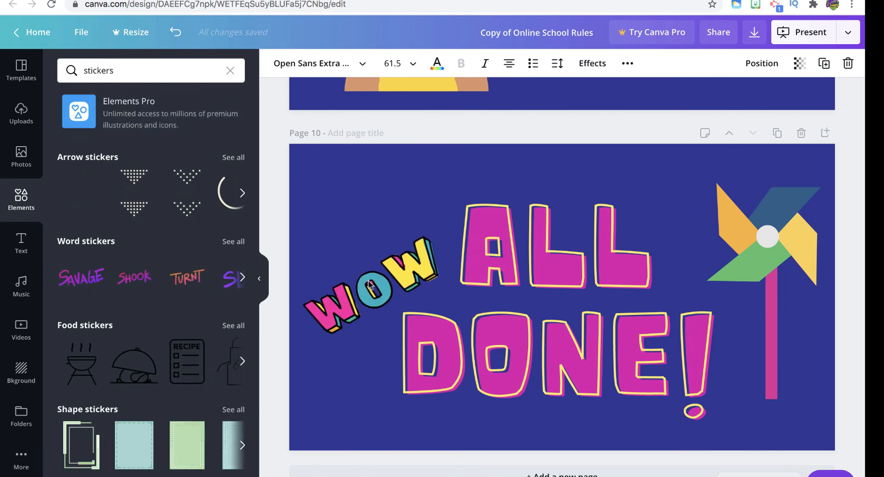
{"action": "scroll", "coordinate": [156, 276], "scroll_direction": "down", "scroll_amount": 3}
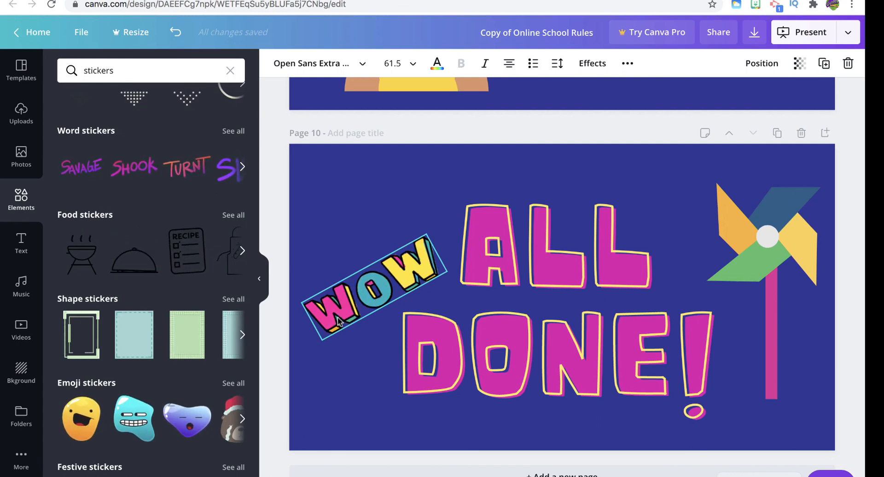
- Review the example design again from page 10 back to the opening pages and forward to page 6
{"action": "scroll", "coordinate": [339, 321], "scroll_direction": "up", "scroll_amount": 15}
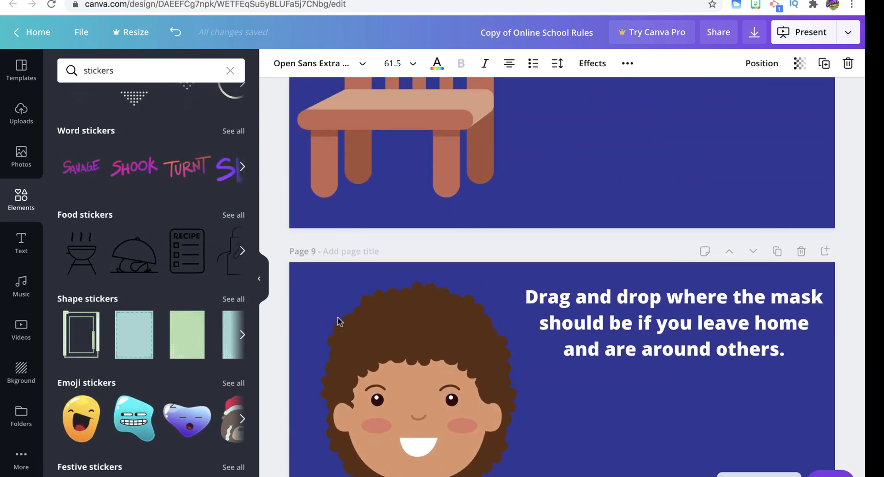
{"action": "scroll", "coordinate": [338, 321], "scroll_direction": "up", "scroll_amount": 20}
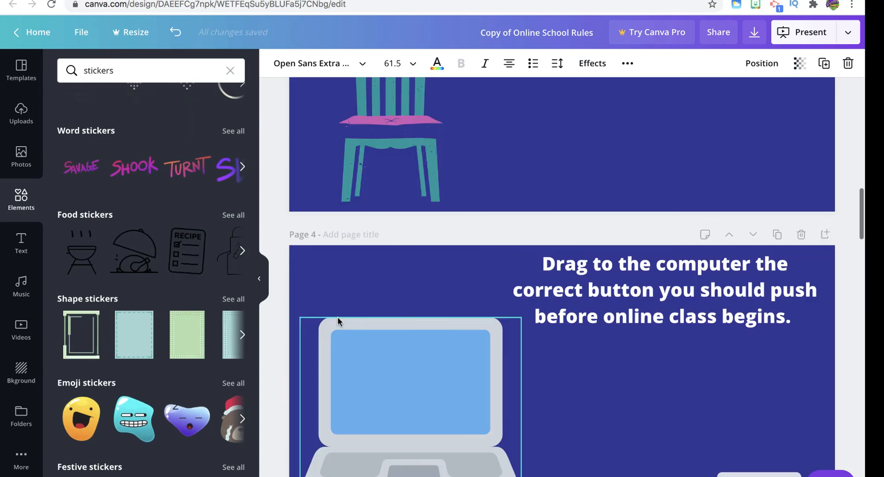
{"action": "scroll", "coordinate": [338, 321], "scroll_direction": "up", "scroll_amount": 5}
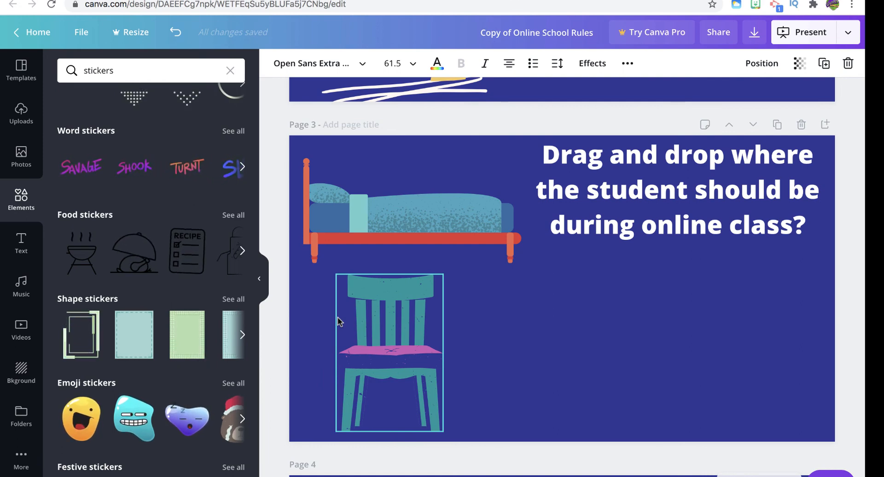
{"action": "scroll", "coordinate": [338, 316], "scroll_direction": "up", "scroll_amount": 9}
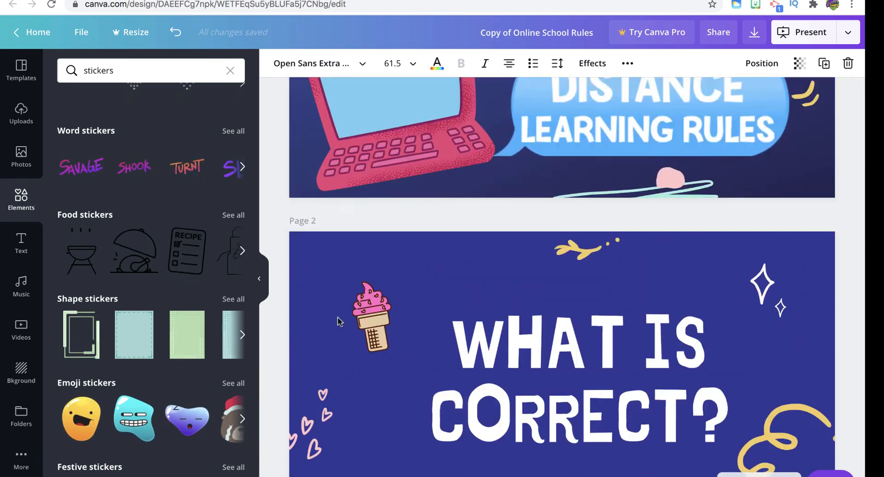
{"action": "scroll", "coordinate": [338, 317], "scroll_direction": "up", "scroll_amount": 3}
{"action": "scroll", "coordinate": [338, 317], "scroll_direction": "down", "scroll_amount": 12}
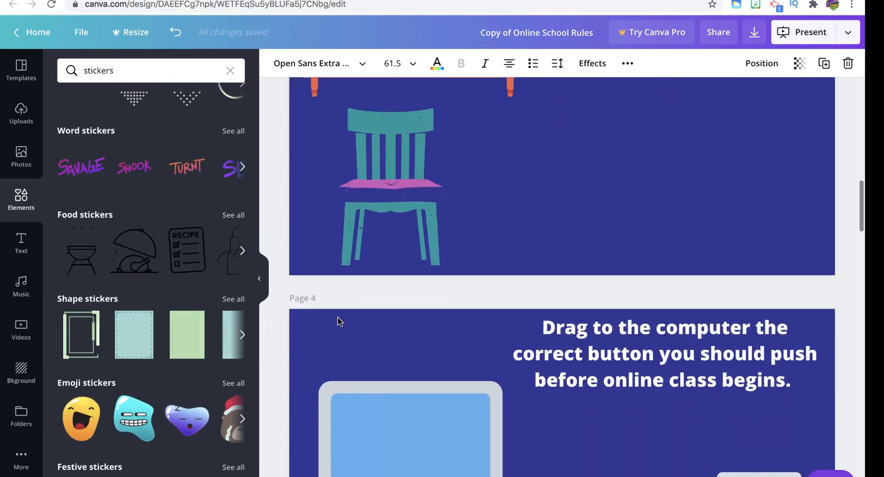
{"action": "scroll", "coordinate": [338, 317], "scroll_direction": "down", "scroll_amount": 9}
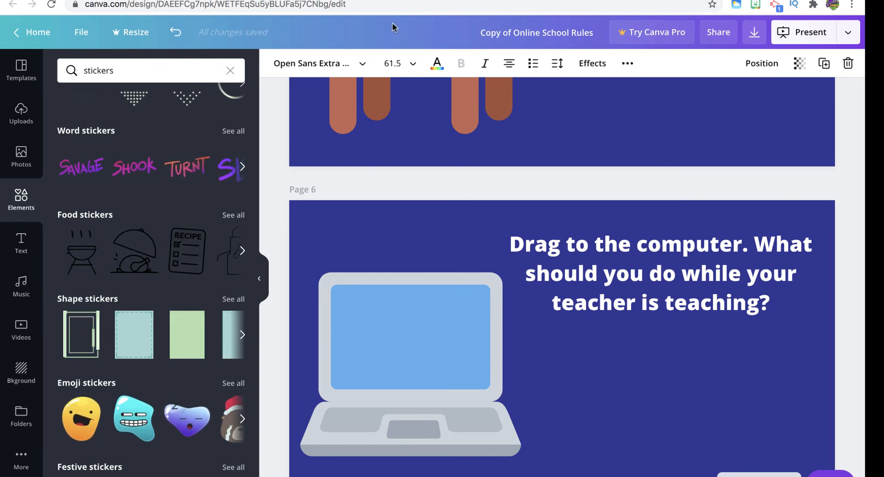
- Switch to the Google Slides version, look at its first two slides, and view the file commands
{"action": "key", "text": "ctrl+Tab"}
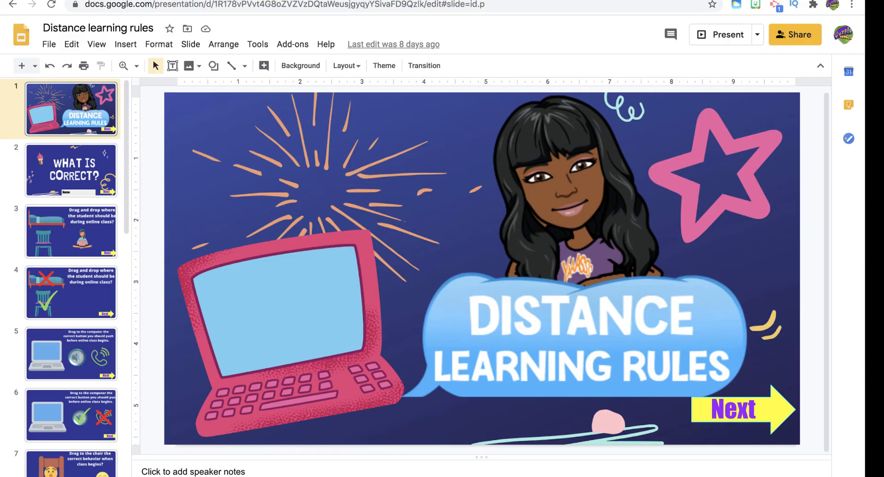
{"action": "key", "text": "Down"}
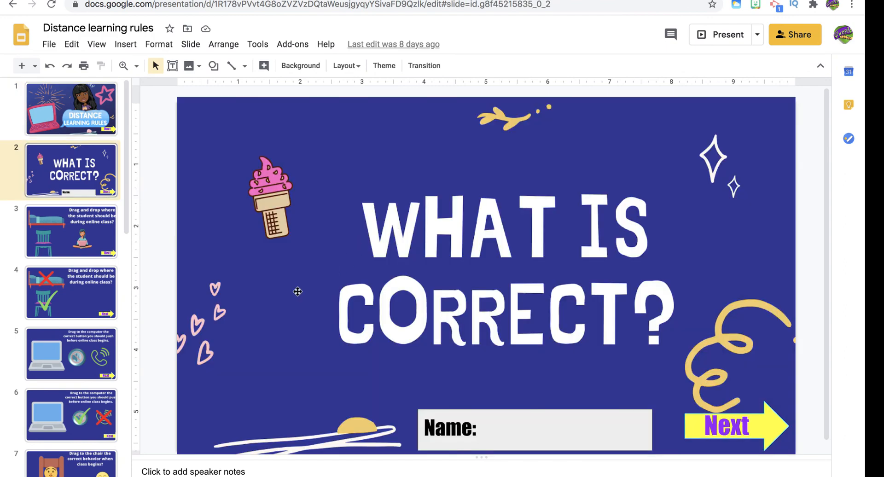
{"action": "key", "text": "Up"}
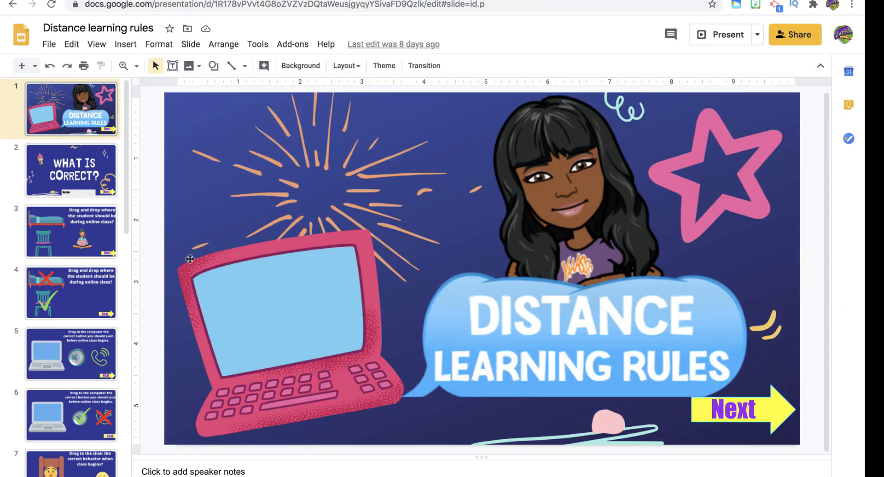
{"action": "left_click", "coordinate": [49, 44]}
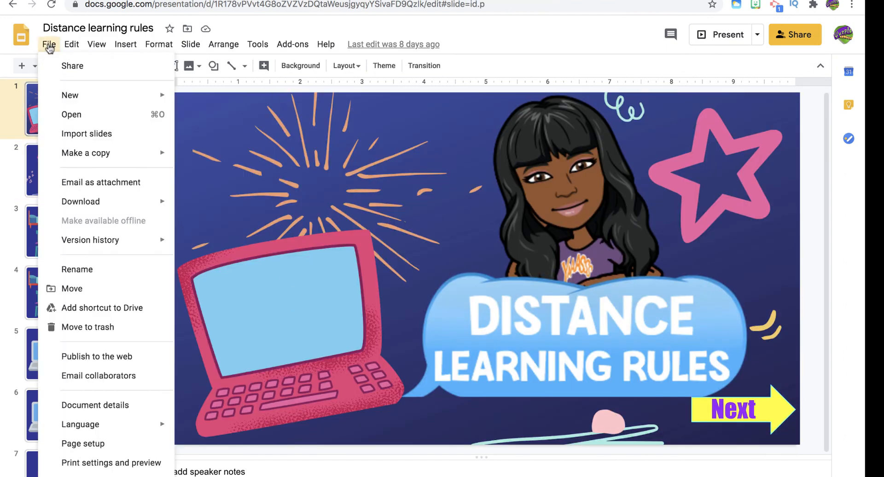
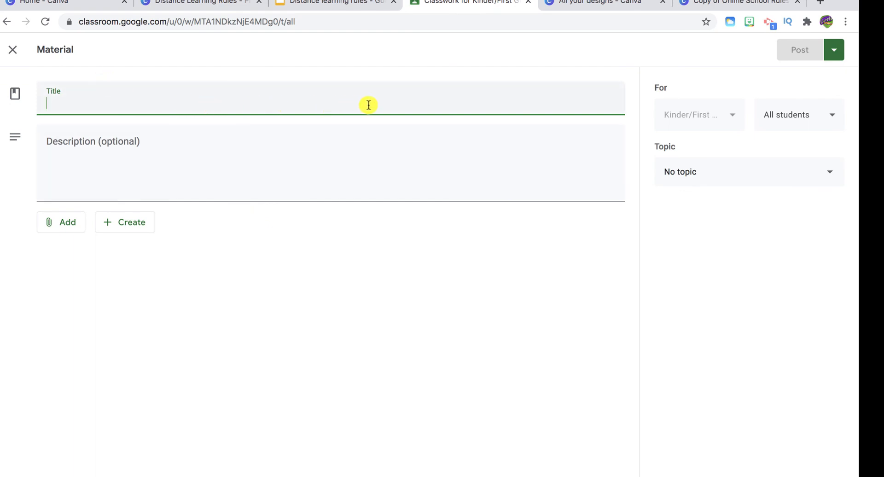
- Title the new Google Classroom material "Distance learning Activity", view the attachment sources, and leave it as a draft
{"action": "type", "text": "Distance learn"}
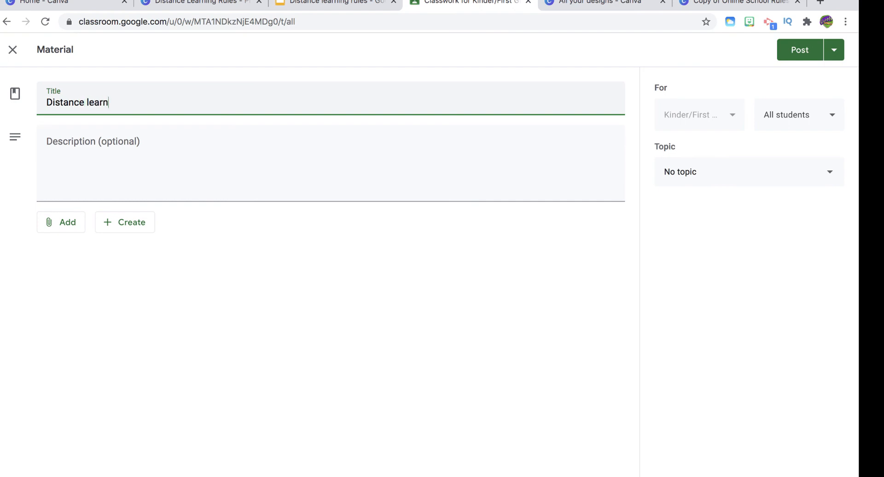
{"action": "type", "text": "ing Activity"}
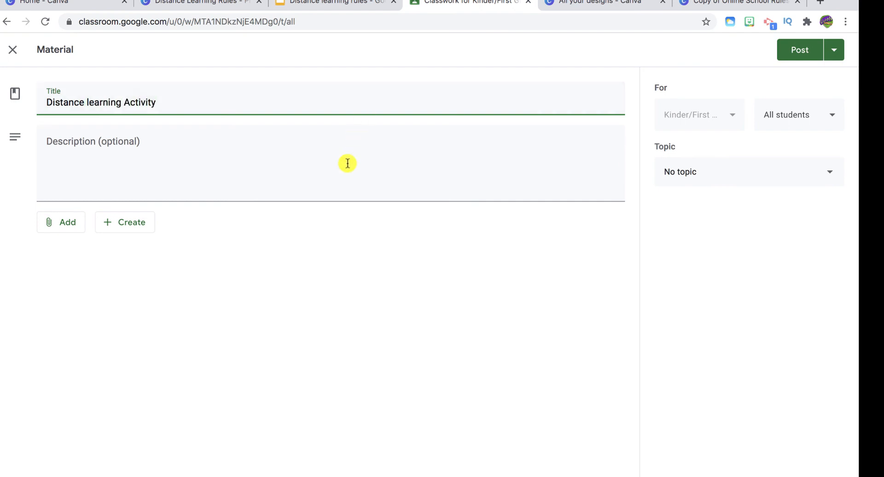
{"action": "left_click", "coordinate": [79, 223]}
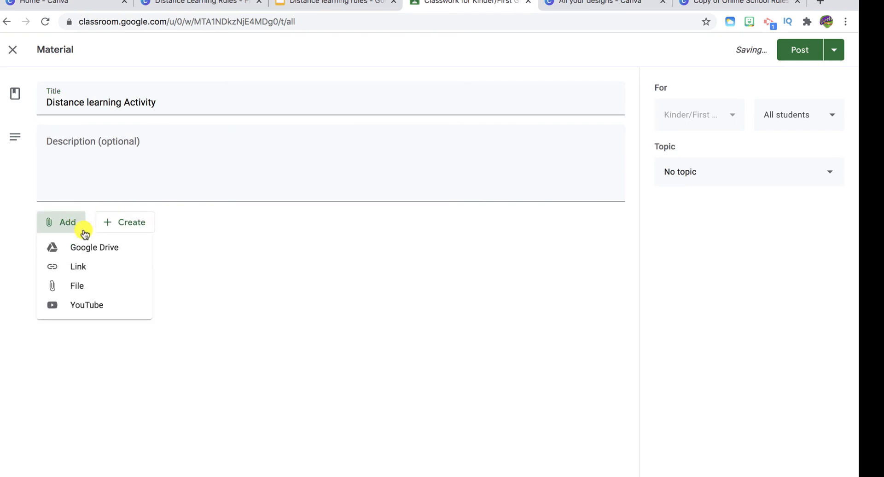
{"action": "left_click", "coordinate": [78, 253]}
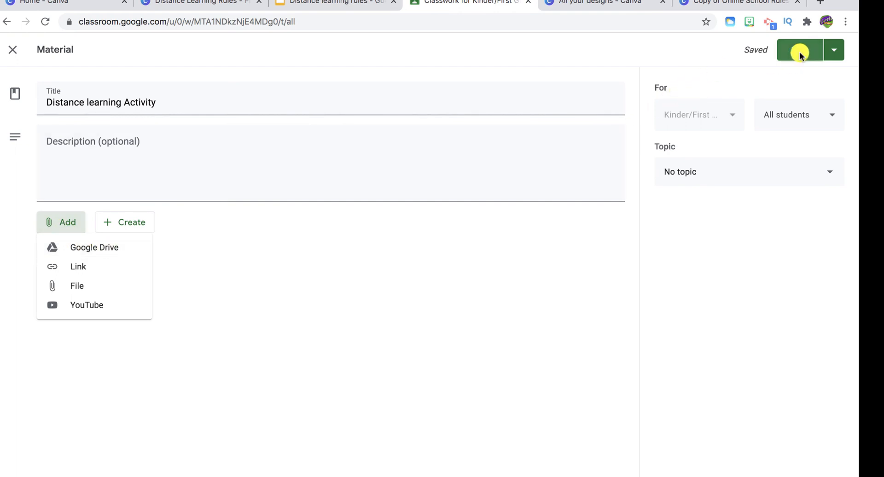
{"action": "left_click", "coordinate": [8, 22]}
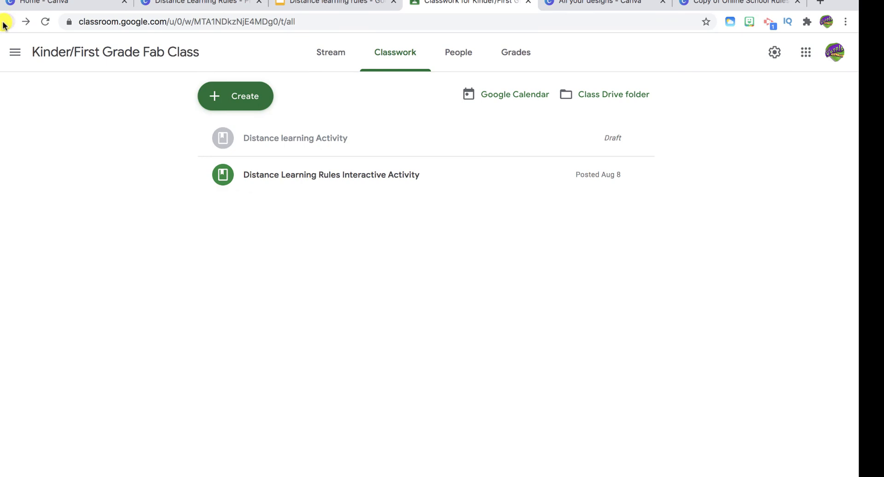
- Check the Google Slides activity, and view the Classroom classwork creation options and the blank material form
{"action": "left_click", "coordinate": [345, 3]}
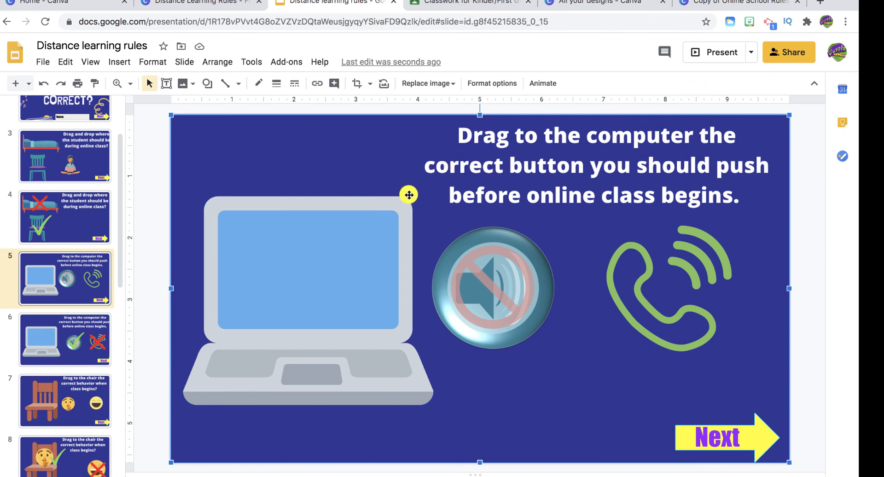
{"action": "left_click", "coordinate": [471, 2]}
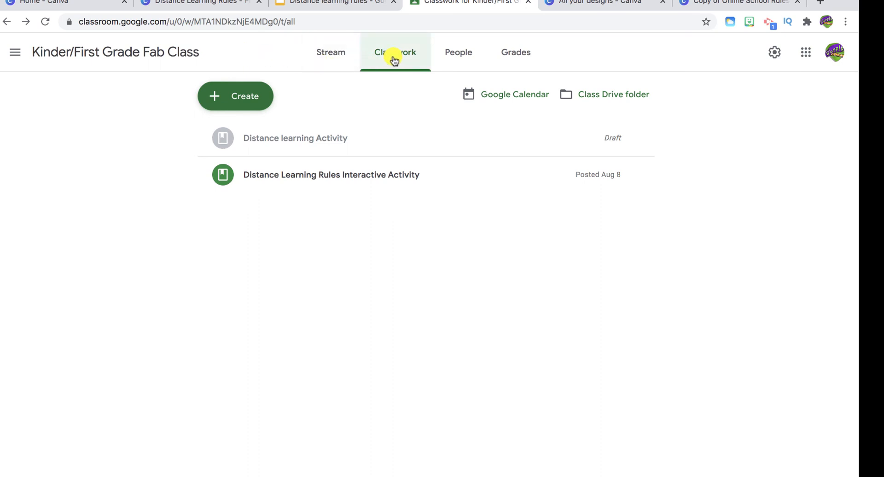
{"action": "left_click", "coordinate": [253, 100]}
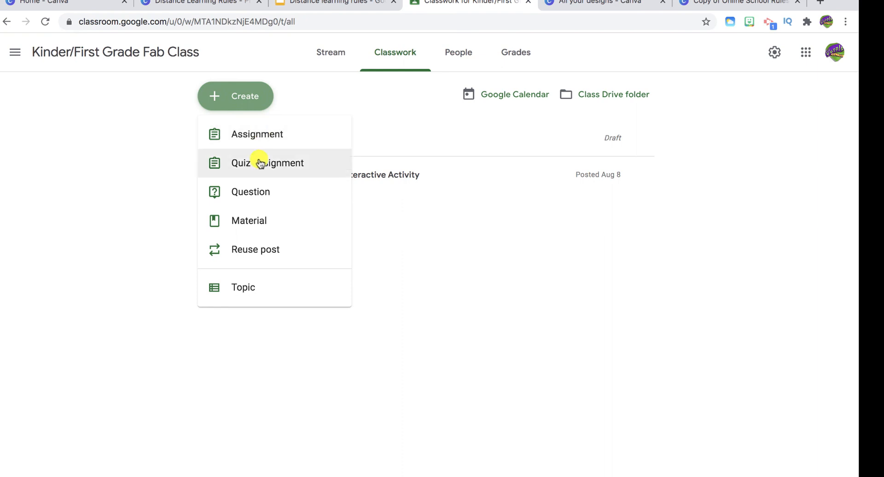
{"action": "left_click", "coordinate": [259, 223]}
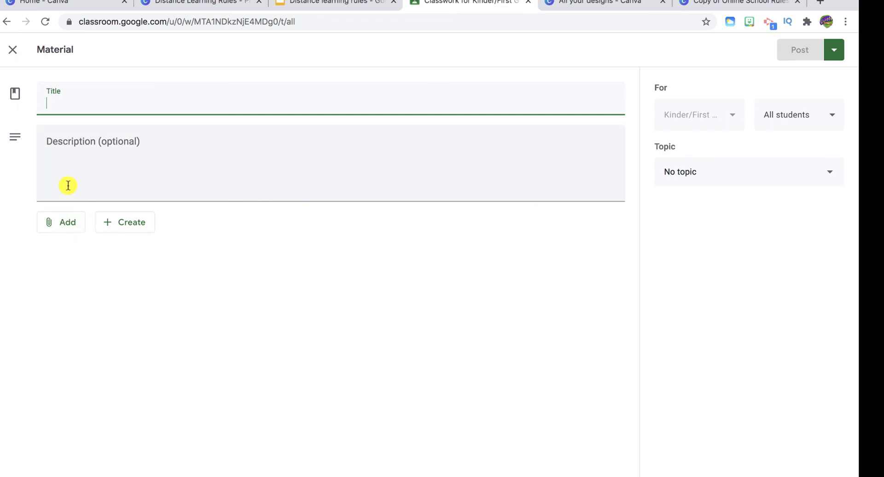
{"action": "left_click", "coordinate": [13, 51]}
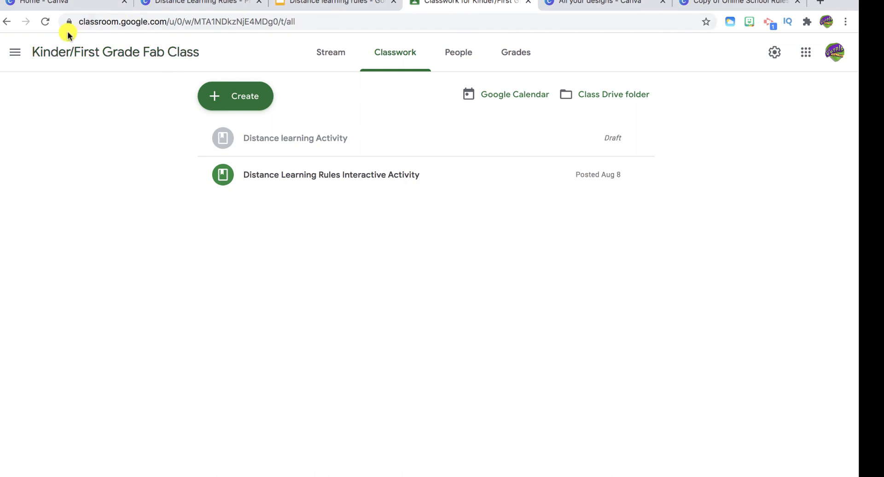
{"action": "left_click", "coordinate": [5, 22]}
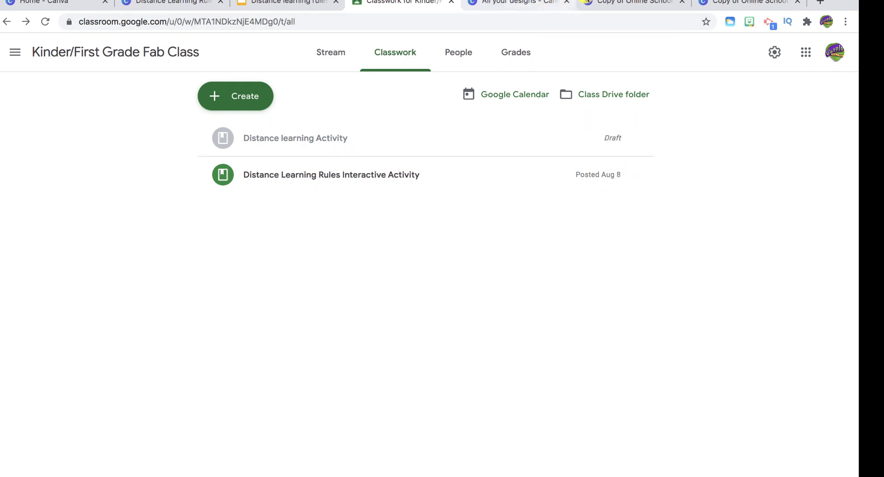
- Switch to the Canva design "Copy of Online School Rules" and duplicate its Distance Learning Rules title page twice
{"action": "left_click", "coordinate": [612, 3]}
{"action": "scroll", "coordinate": [547, 271], "scroll_direction": "down", "scroll_amount": 4}
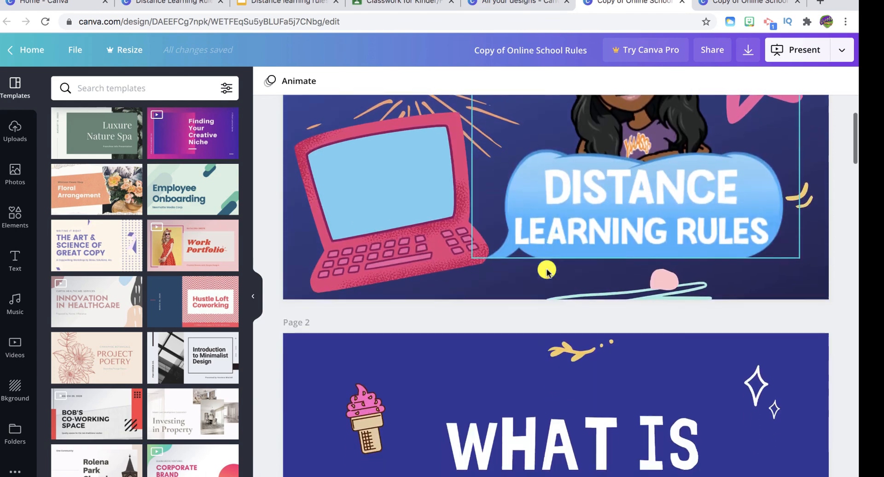
{"action": "scroll", "coordinate": [552, 313], "scroll_direction": "up", "scroll_amount": 3}
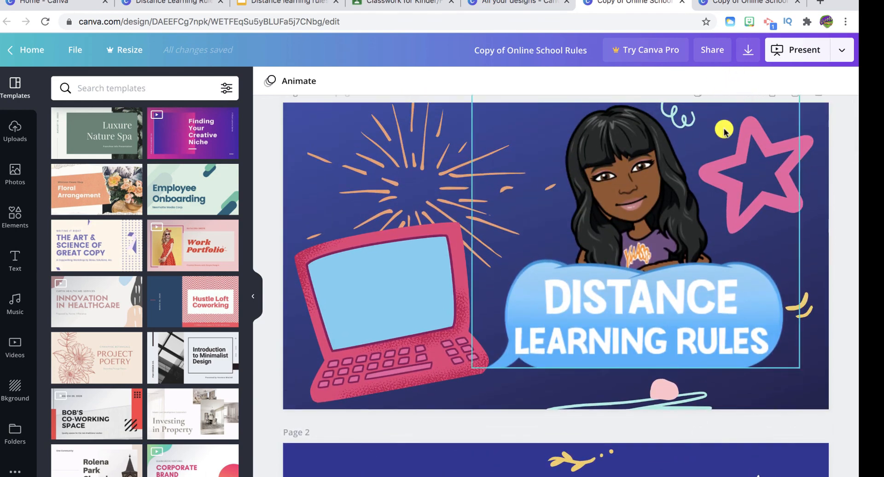
{"action": "scroll", "coordinate": [724, 131], "scroll_direction": "up", "scroll_amount": 1}
{"action": "left_click", "coordinate": [771, 118]}
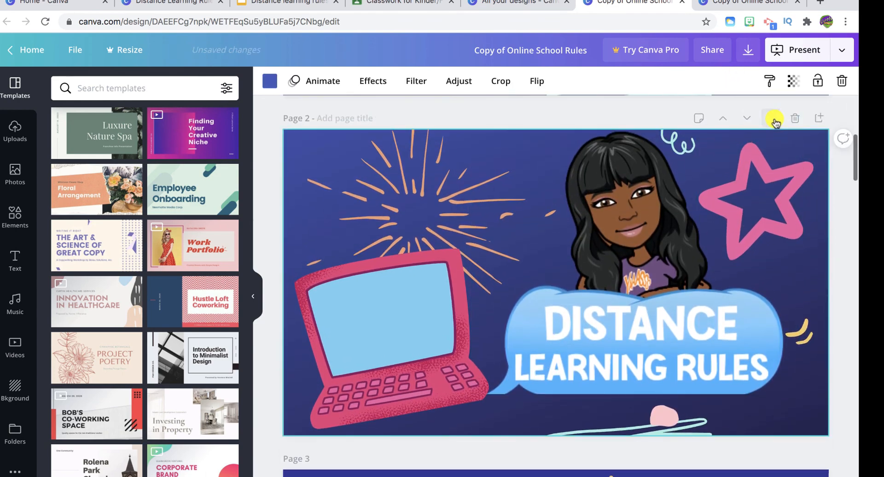
{"action": "left_click", "coordinate": [773, 120]}
- Review the duplicated title pages through page 4 and on to page 5, and view the design's download settings
{"action": "scroll", "coordinate": [721, 232], "scroll_direction": "down", "scroll_amount": 5}
{"action": "scroll", "coordinate": [686, 155], "scroll_direction": "up", "scroll_amount": 1}
{"action": "scroll", "coordinate": [685, 153], "scroll_direction": "up", "scroll_amount": 10}
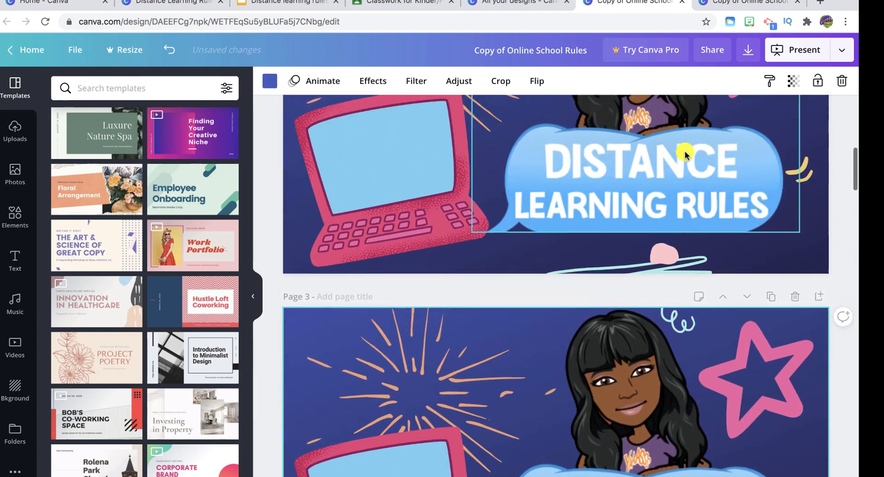
{"action": "scroll", "coordinate": [684, 154], "scroll_direction": "down", "scroll_amount": 3}
{"action": "scroll", "coordinate": [684, 154], "scroll_direction": "up", "scroll_amount": 3}
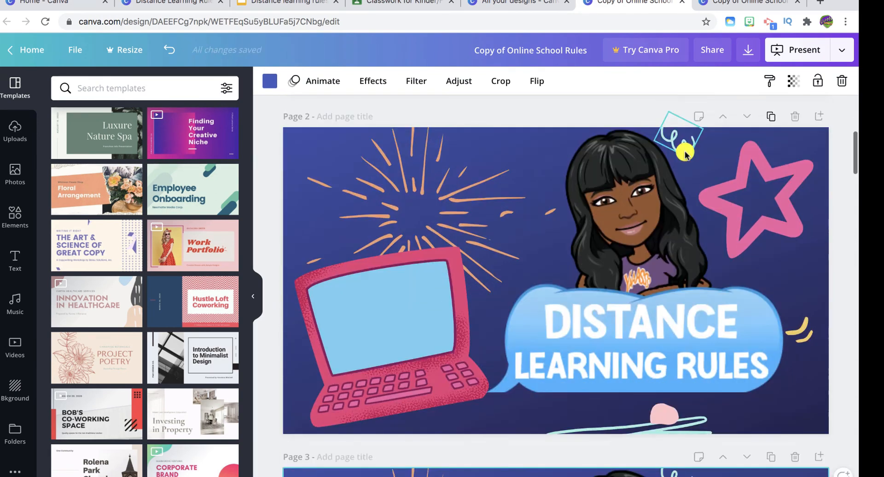
{"action": "scroll", "coordinate": [685, 154], "scroll_direction": "down", "scroll_amount": 9}
{"action": "scroll", "coordinate": [684, 154], "scroll_direction": "down", "scroll_amount": 5}
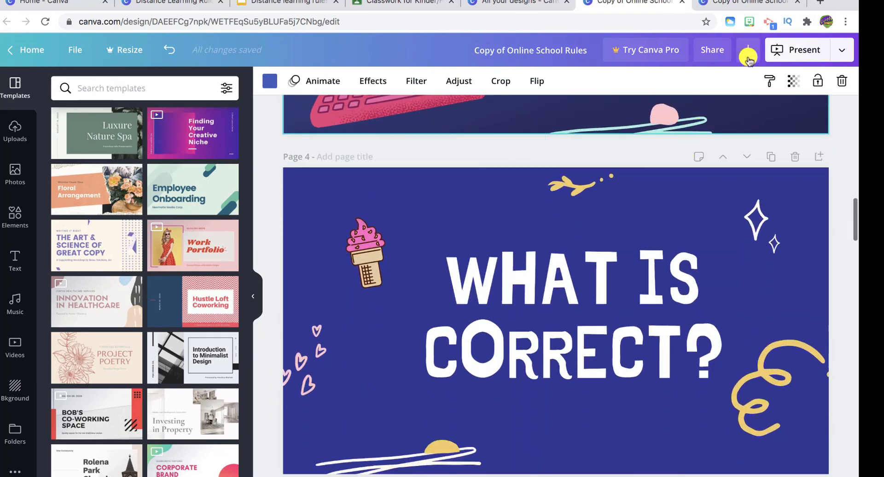
{"action": "left_click", "coordinate": [747, 56]}
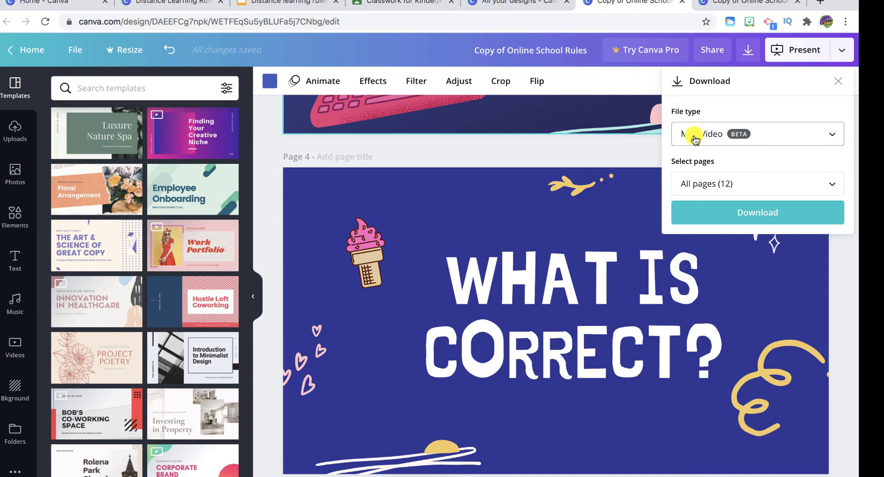
{"action": "left_click", "coordinate": [643, 157]}
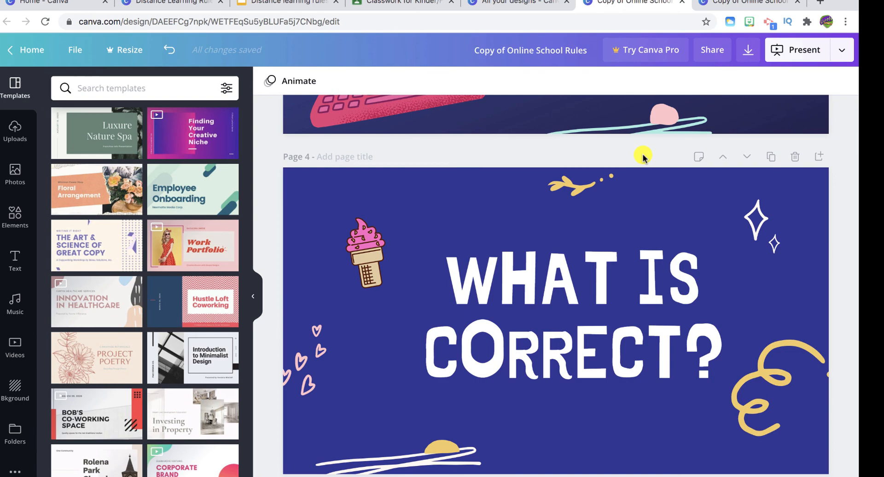
{"action": "scroll", "coordinate": [643, 156], "scroll_direction": "up", "scroll_amount": 15}
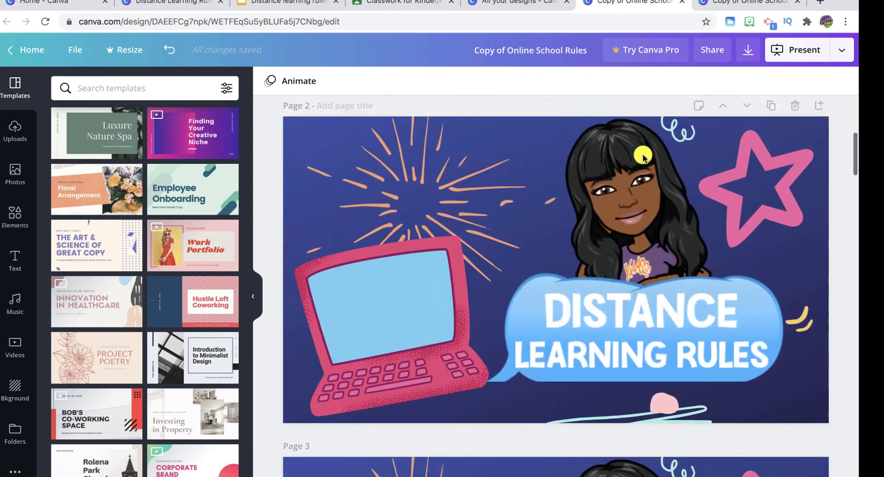
{"action": "scroll", "coordinate": [643, 157], "scroll_direction": "down", "scroll_amount": 15}
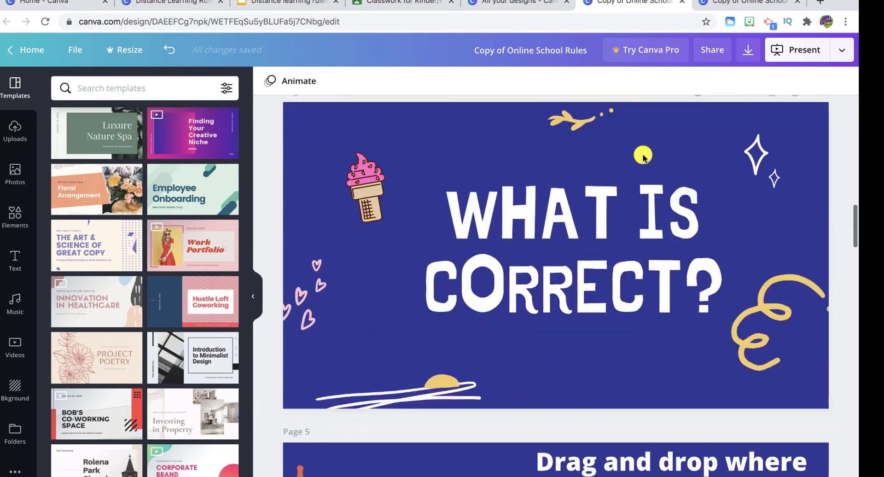
{"action": "scroll", "coordinate": [643, 157], "scroll_direction": "up", "scroll_amount": 5}
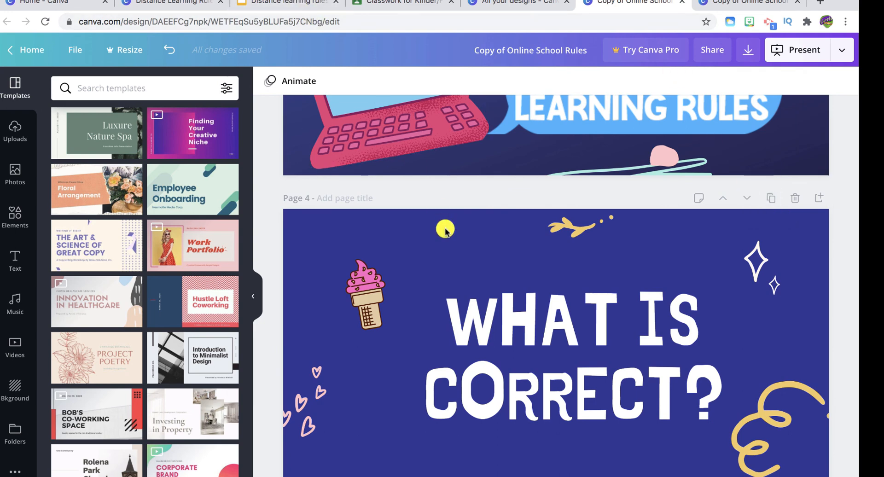
{"action": "scroll", "coordinate": [657, 395], "scroll_direction": "up", "scroll_amount": 5}
{"action": "scroll", "coordinate": [657, 397], "scroll_direction": "down", "scroll_amount": 5}
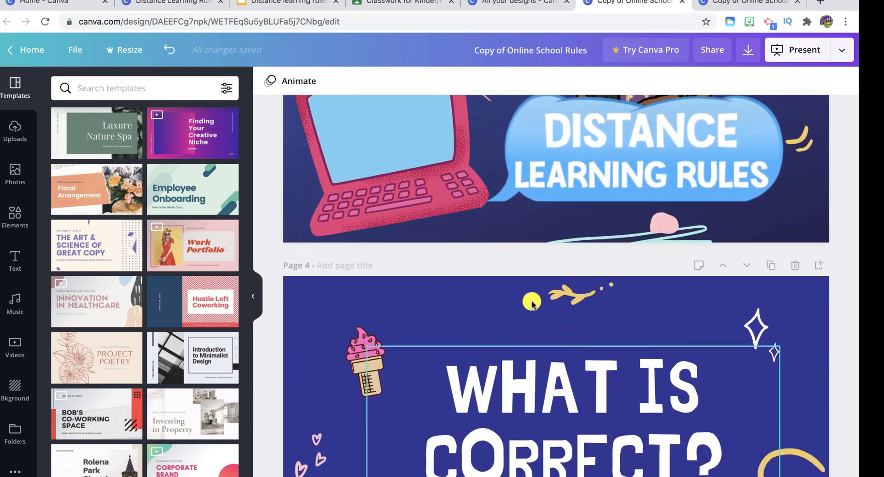
- Compare the Google Slides activity, the Classroom classwork page and the Canva Distance Learning Rules design
{"action": "left_click", "coordinate": [176, 3]}
{"action": "left_click", "coordinate": [270, 3]}
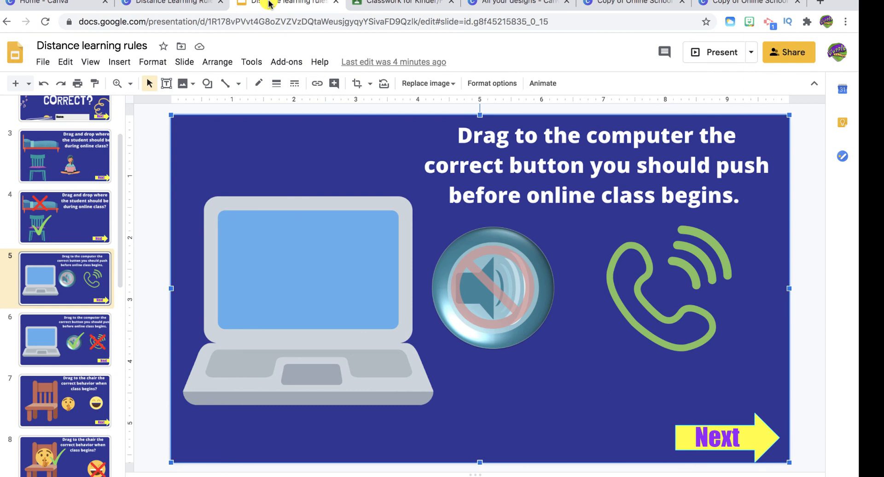
{"action": "left_click", "coordinate": [400, 2]}
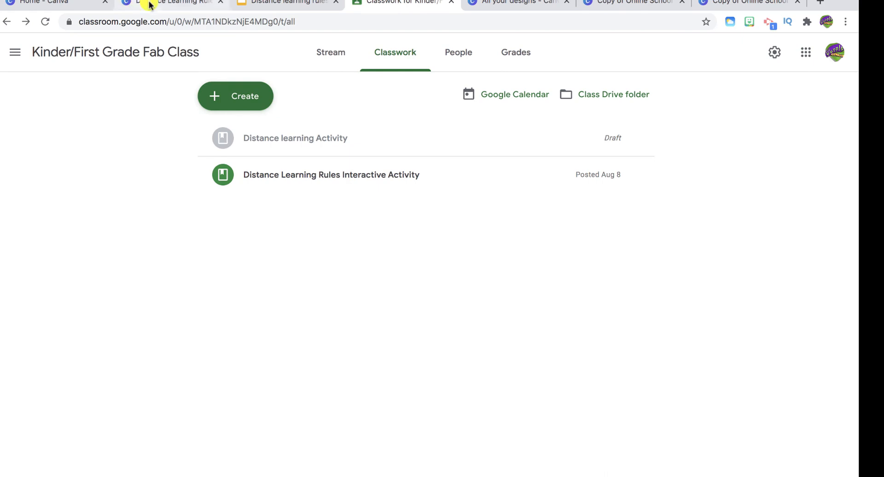
{"action": "left_click", "coordinate": [189, 3]}
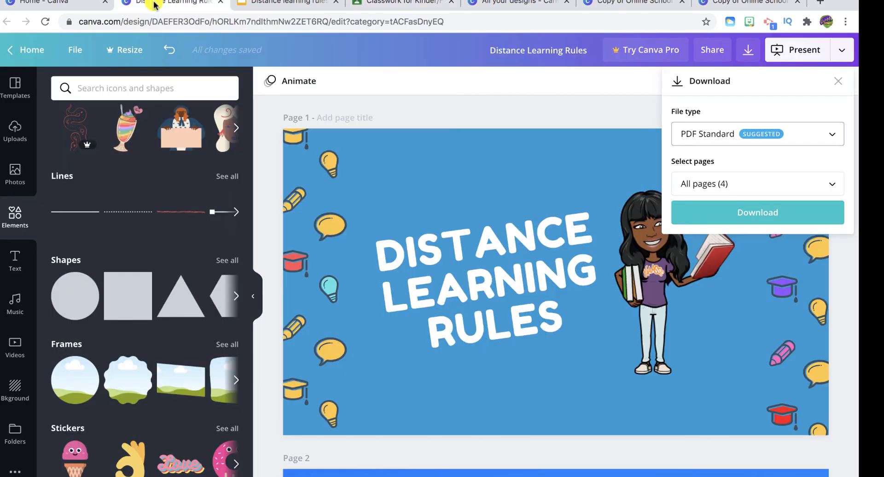
{"action": "left_click", "coordinate": [272, 3]}
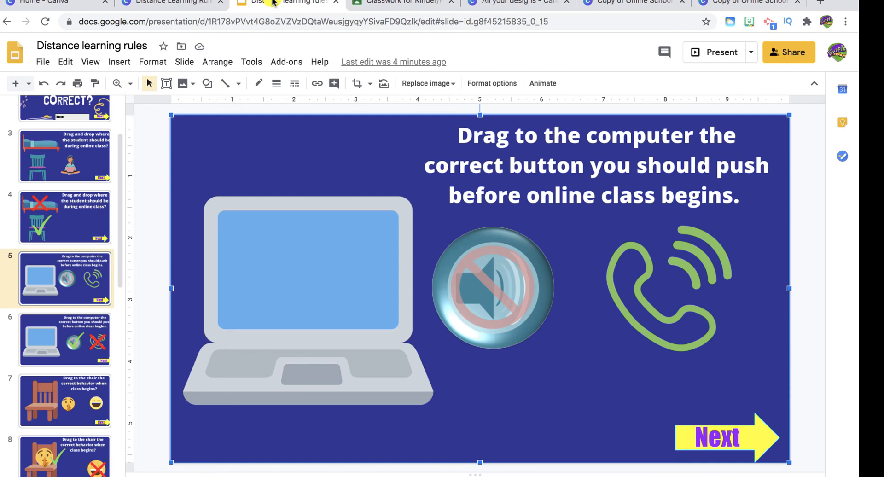
{"action": "left_click", "coordinate": [392, 2]}
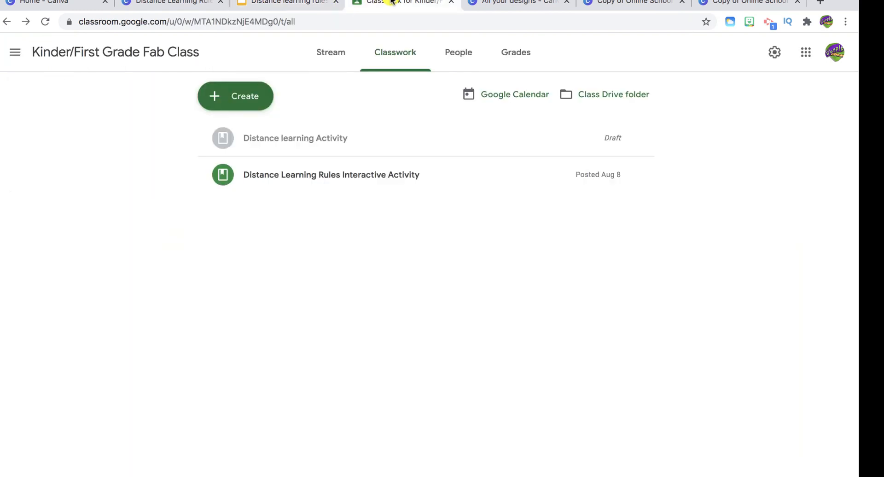